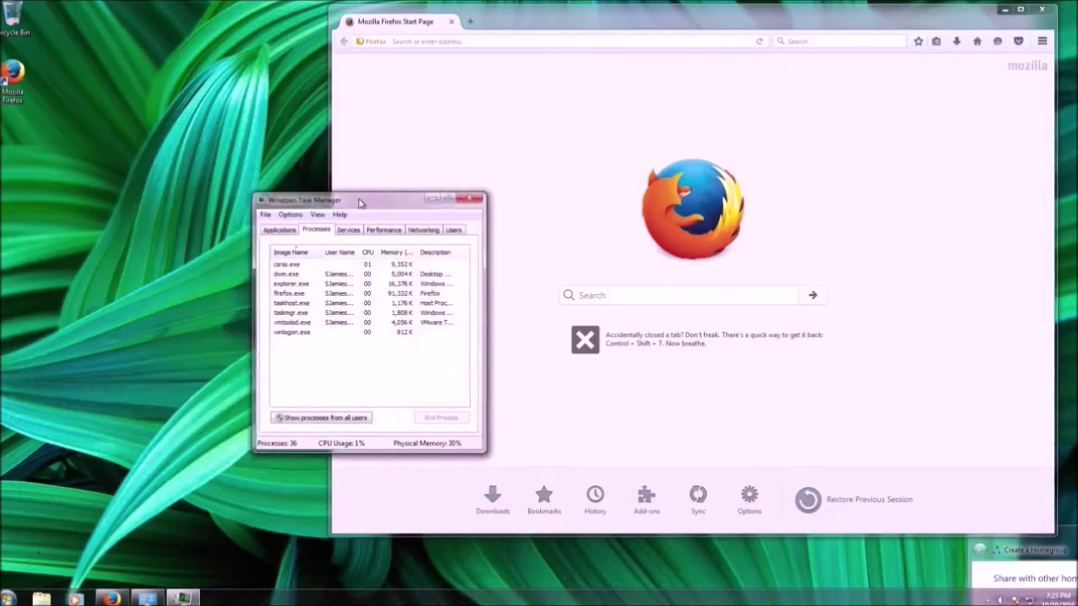
Close the Firefox browser and enlarge the Task Manager window
{"action": "left_click", "coordinate": [1033, 8]}
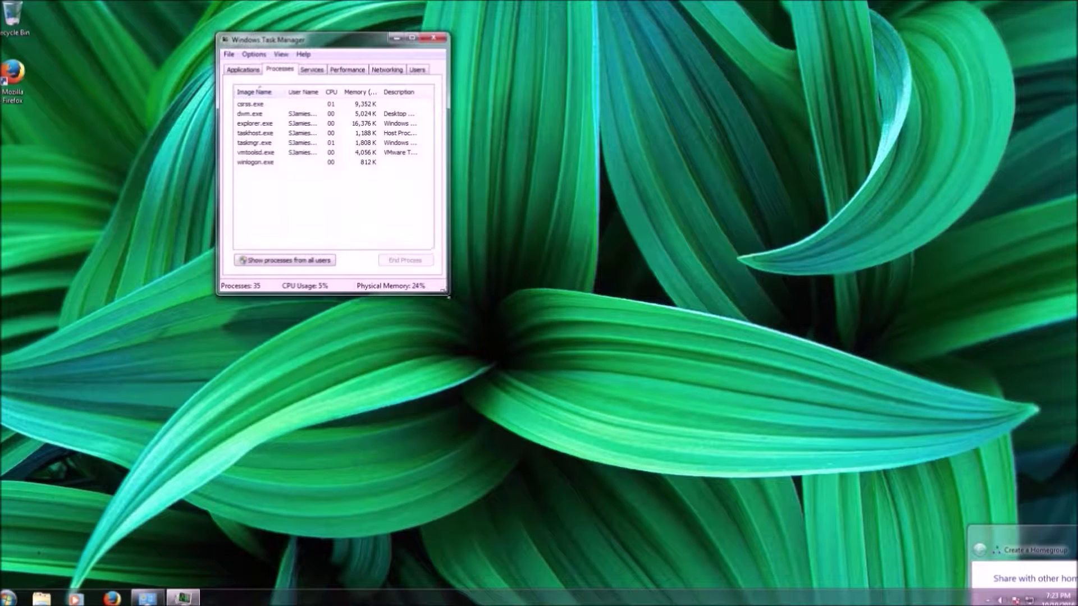
{"action": "left_click_drag", "start_coordinate": [433, 294], "coordinate": [850, 477]}
Examine the individual entries in the running processes list, including winlogon.exe, taskmgr.exe, explorer.exe and dwm.exe
{"action": "left_click", "coordinate": [285, 162]}
{"action": "left_click", "coordinate": [274, 143]}
{"action": "left_click", "coordinate": [270, 133]}
{"action": "left_click", "coordinate": [275, 123]}
{"action": "left_click", "coordinate": [257, 114]}
{"action": "left_click", "coordinate": [252, 143]}
{"action": "left_click", "coordinate": [256, 123]}
{"action": "left_click", "coordinate": [247, 162]}
{"action": "left_click", "coordinate": [250, 153]}
{"action": "left_click", "coordinate": [256, 143]}
{"action": "left_click", "coordinate": [255, 133]}
{"action": "left_click", "coordinate": [258, 123]}
{"action": "left_click", "coordinate": [264, 163]}
{"action": "left_click", "coordinate": [382, 255]}
Close Task Manager, reopen it and reposition its window on the desktop
{"action": "key", "text": "alt+F4"}
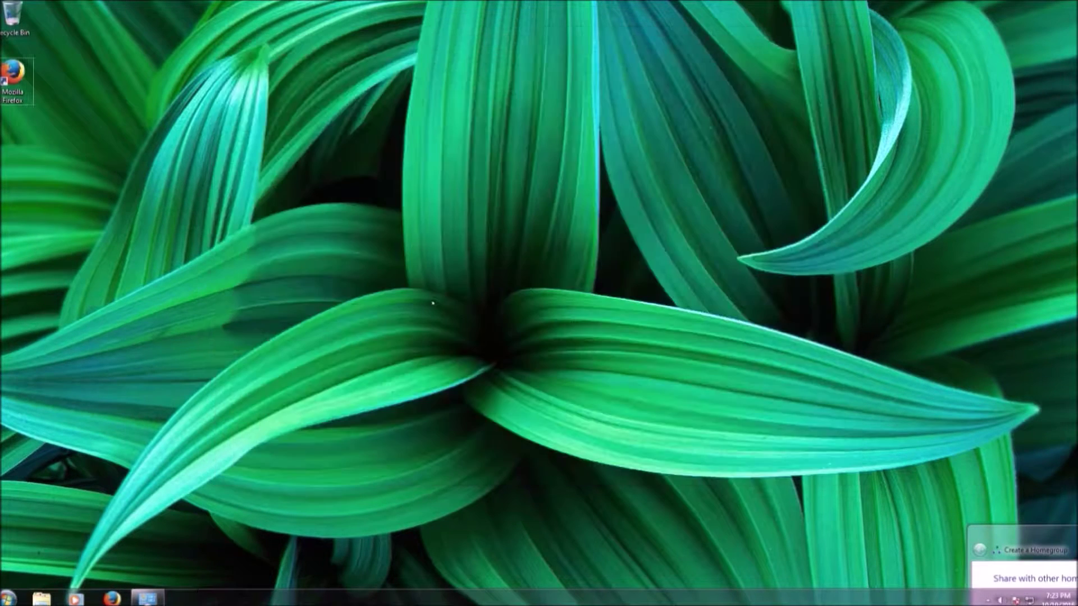
{"action": "key", "text": "ctrl+shift+Escape"}
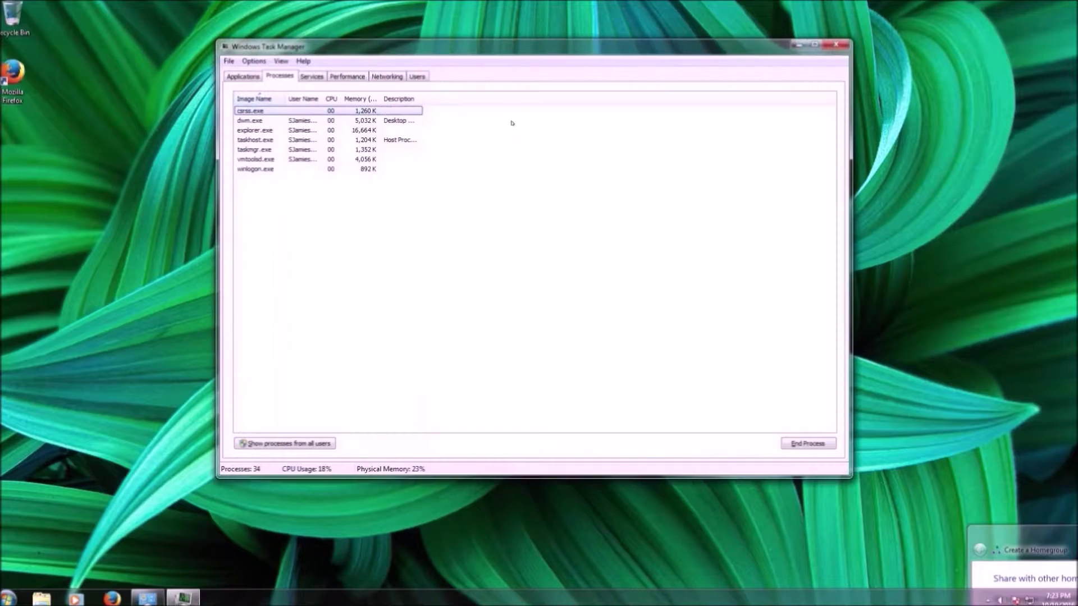
{"action": "left_click_drag", "start_coordinate": [509, 48], "coordinate": [453, 57]}
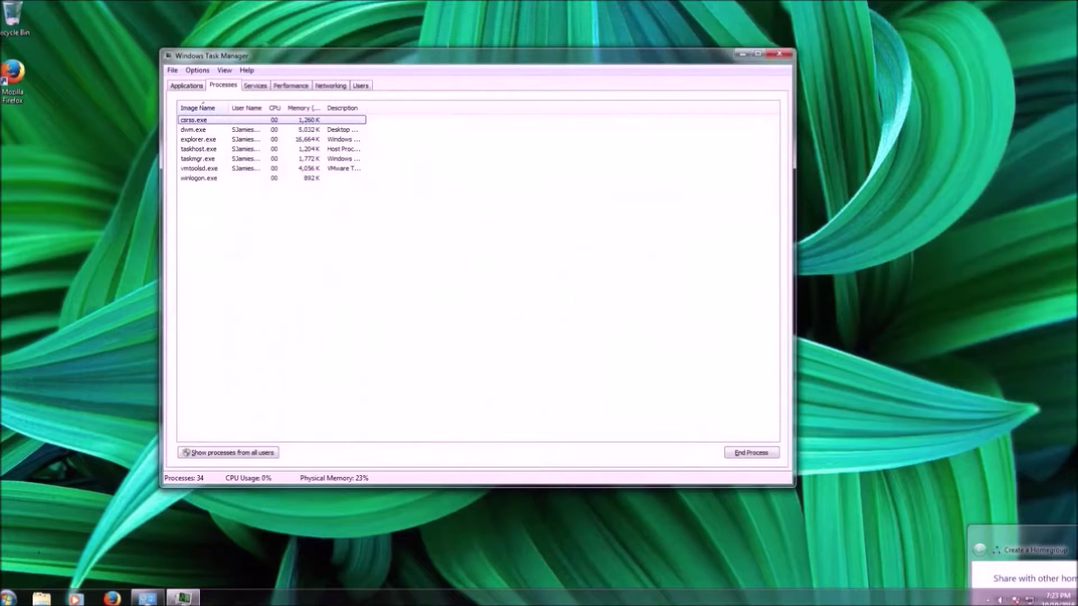
Adjust the process list columns by widening User Name, collapsing CPU and resizing Memory
{"action": "left_click", "coordinate": [199, 87]}
{"action": "left_click", "coordinate": [217, 89]}
{"action": "double_click", "coordinate": [324, 108]}
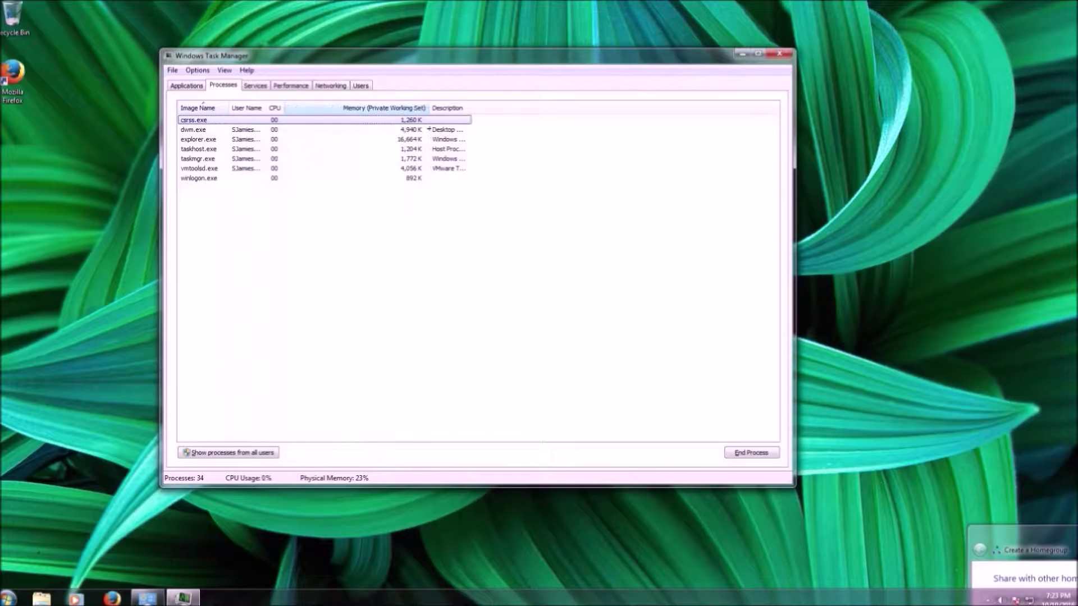
{"action": "left_click_drag", "start_coordinate": [267, 108], "coordinate": [424, 108]}
{"action": "left_click_drag", "start_coordinate": [317, 115], "coordinate": [347, 130]}
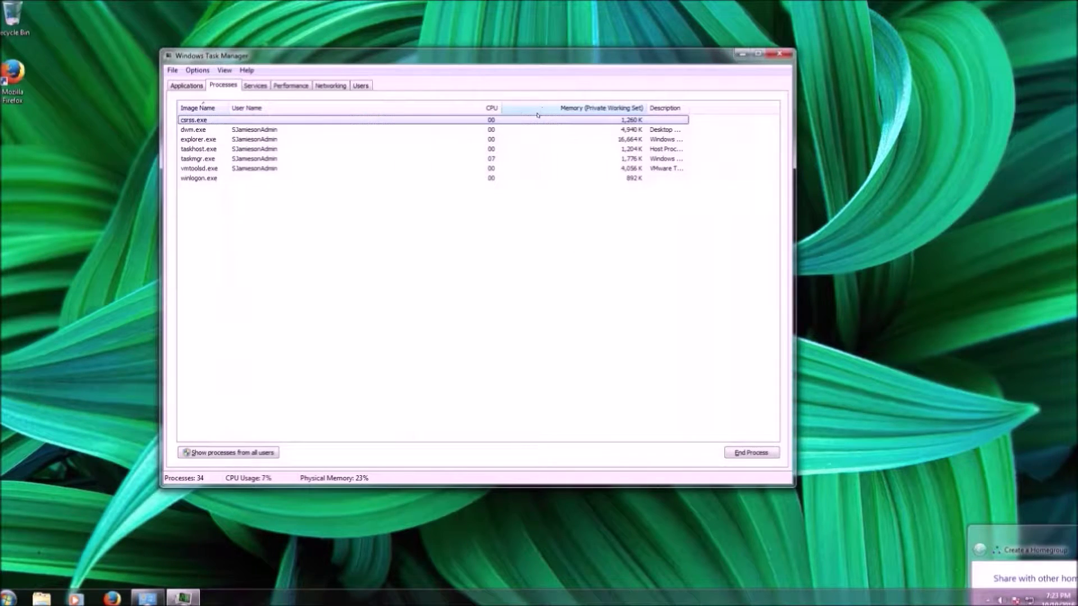
{"action": "left_click_drag", "start_coordinate": [500, 107], "coordinate": [334, 119]}
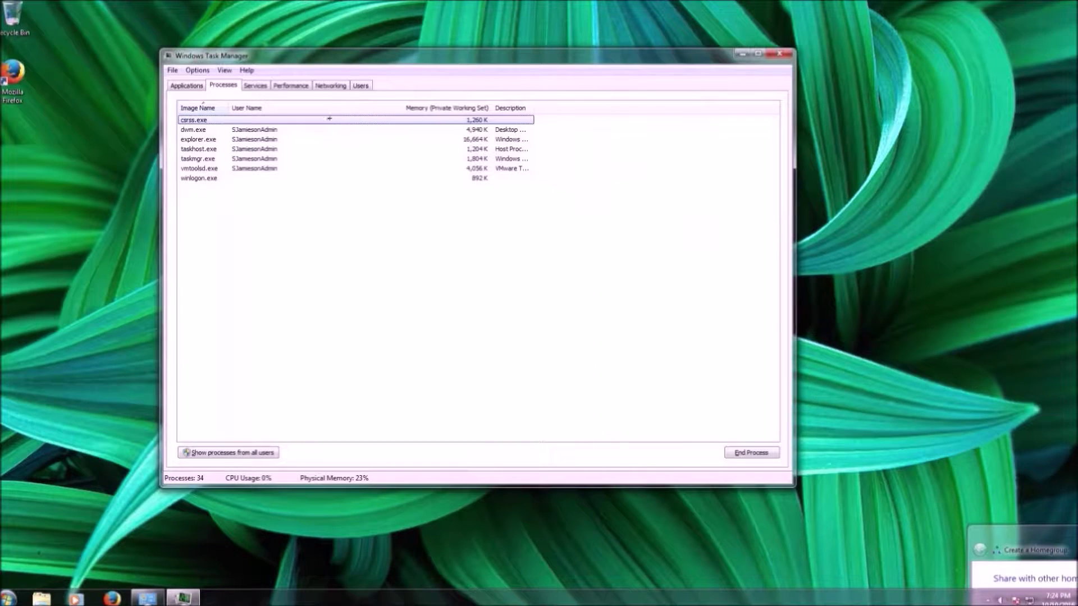
{"action": "left_click_drag", "start_coordinate": [493, 108], "coordinate": [404, 110]}
{"action": "left_click", "coordinate": [317, 130]}
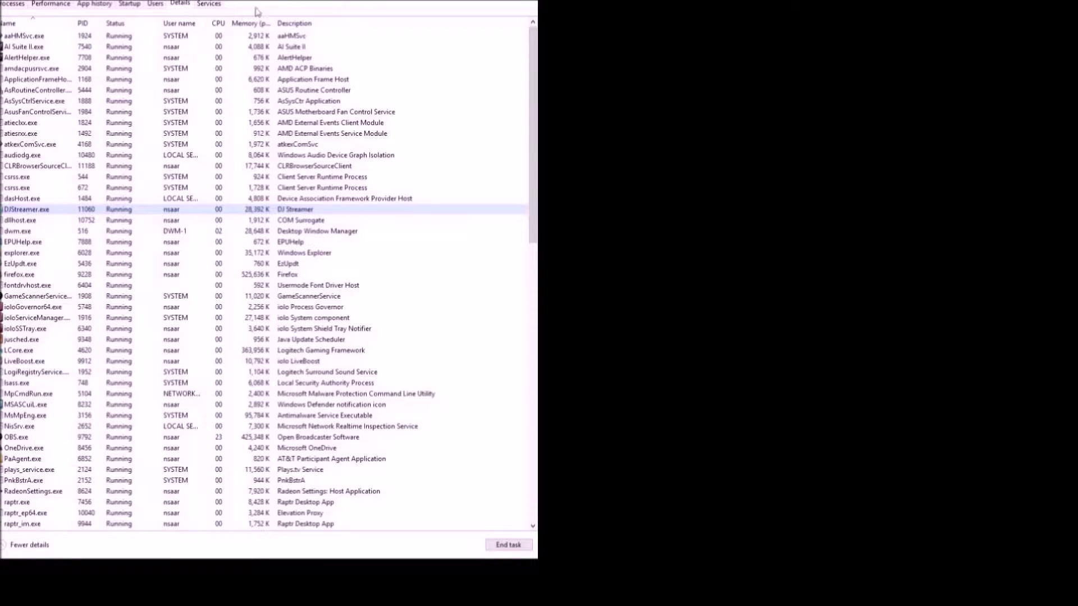
Switch to the Windows 10 host's Task Manager and examine the Firefox, GameScannerService and iolo entries in the process details
{"action": "left_click_drag", "start_coordinate": [530, 123], "coordinate": [513, 86]}
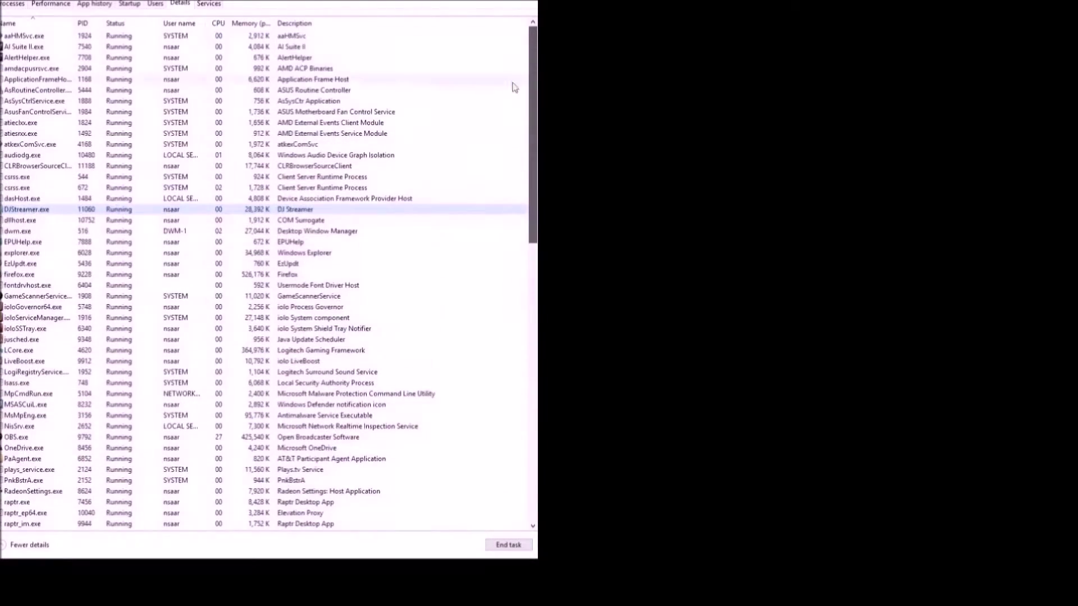
{"action": "left_click", "coordinate": [23, 274]}
{"action": "left_click", "coordinate": [32, 296]}
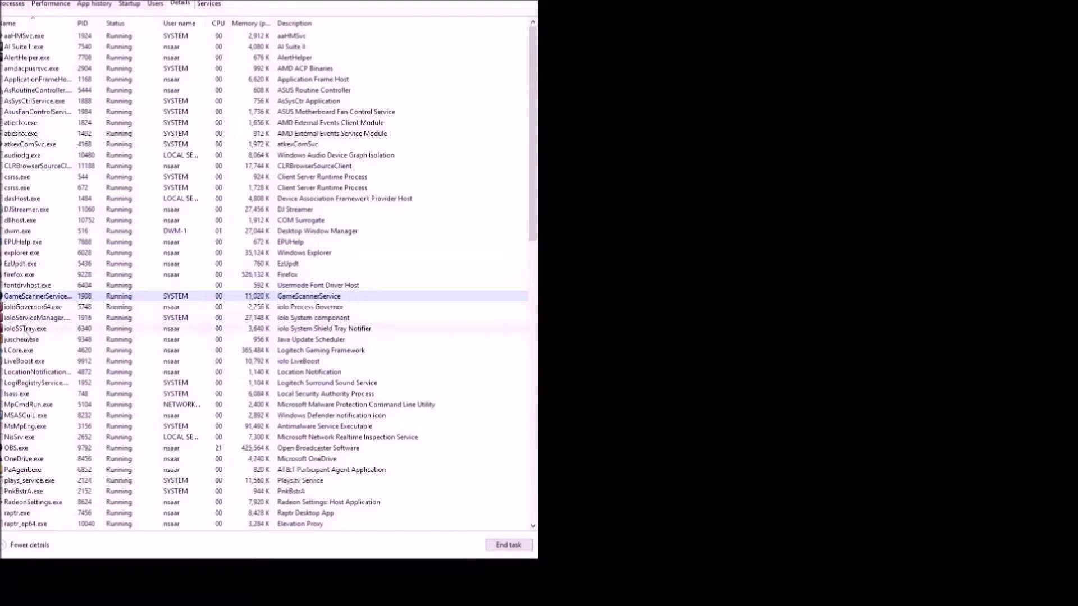
{"action": "left_click", "coordinate": [35, 318]}
{"action": "left_click", "coordinate": [35, 307]}
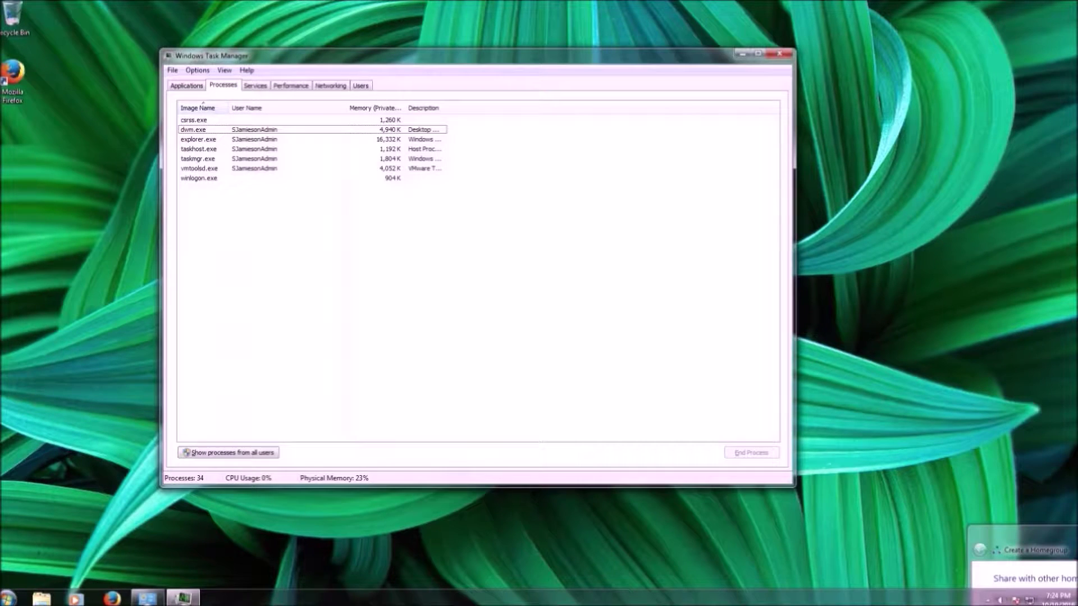
Reposition the Windows 7 Task Manager window and widen the Image Name column
{"action": "left_click_drag", "start_coordinate": [671, 47], "coordinate": [697, 74]}
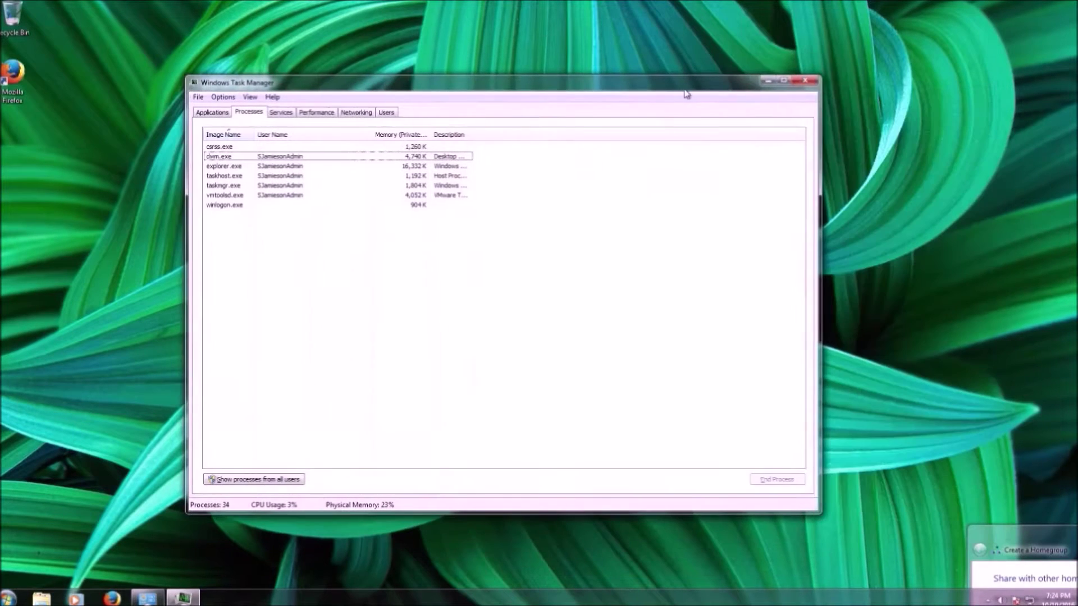
{"action": "left_click_drag", "start_coordinate": [253, 130], "coordinate": [285, 131]}
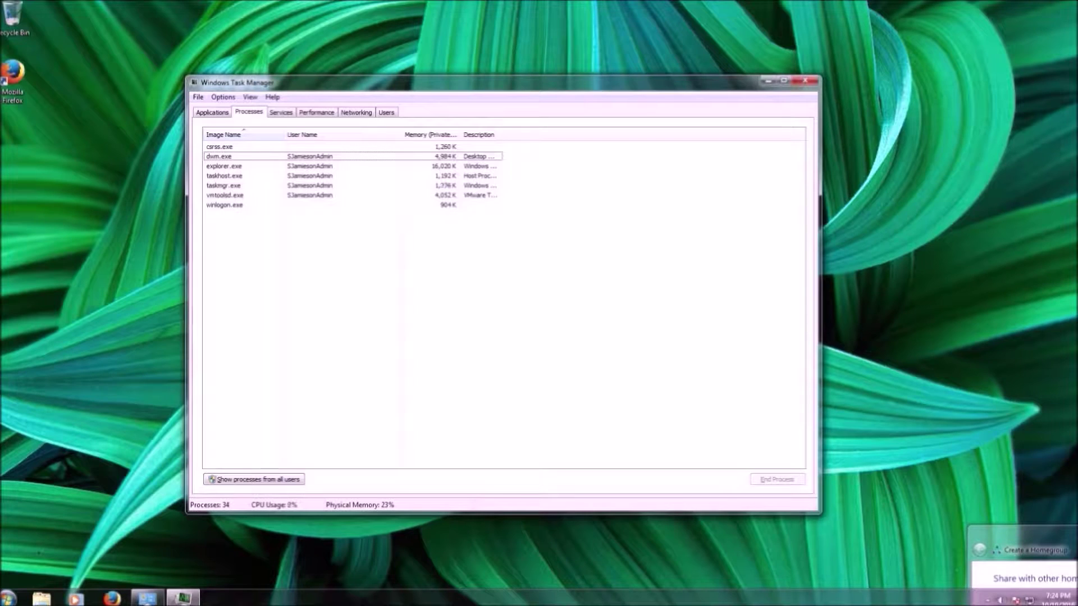
Review the Applications, Processes, Services, Performance, Networking and Users views of the Windows 7 Task Manager
{"action": "left_click", "coordinate": [211, 113]}
{"action": "left_click", "coordinate": [249, 112]}
{"action": "left_click", "coordinate": [280, 113]}
{"action": "left_click", "coordinate": [314, 112]}
{"action": "left_click", "coordinate": [351, 111]}
{"action": "key", "text": "ctrl+Tab"}
{"action": "key", "text": "ctrl+shift+Tab"}
{"action": "key", "text": "ctrl+shift+Tab"}
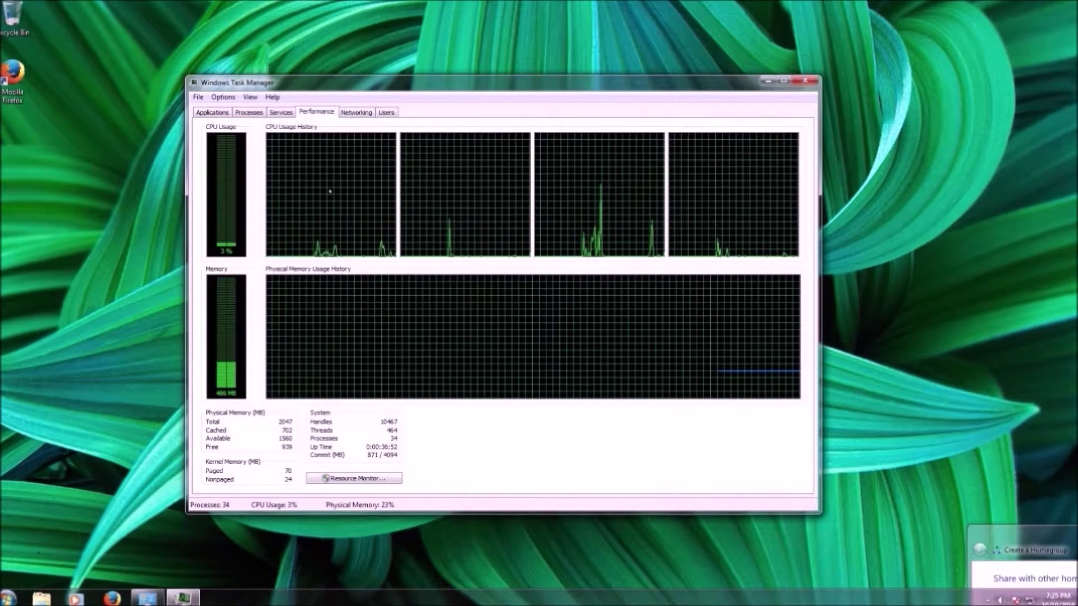
{"action": "key", "text": "ctrl+shift+Tab"}
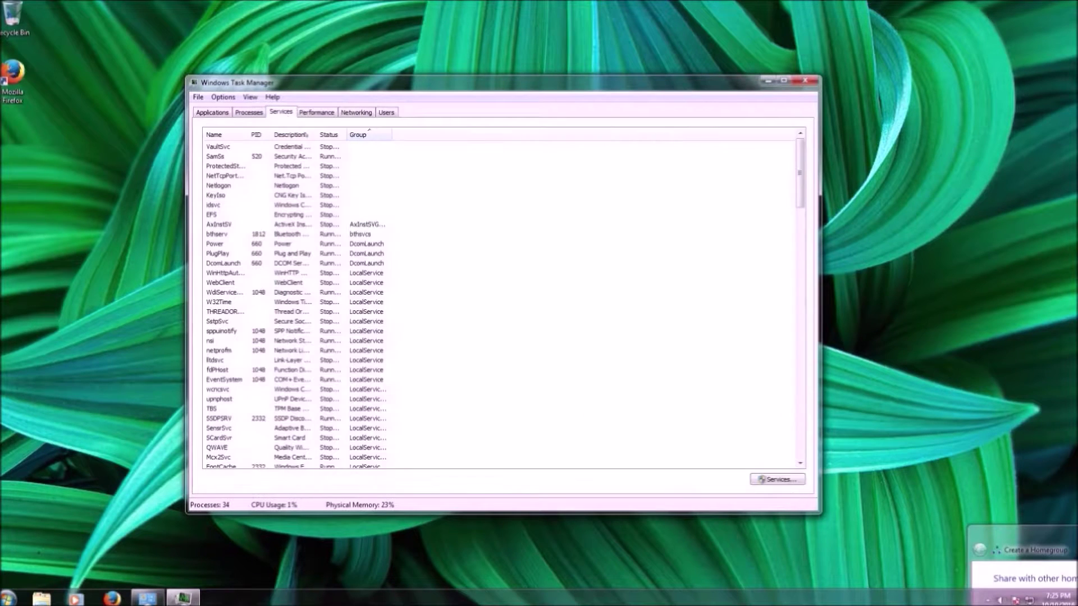
{"action": "left_click", "coordinate": [251, 110]}
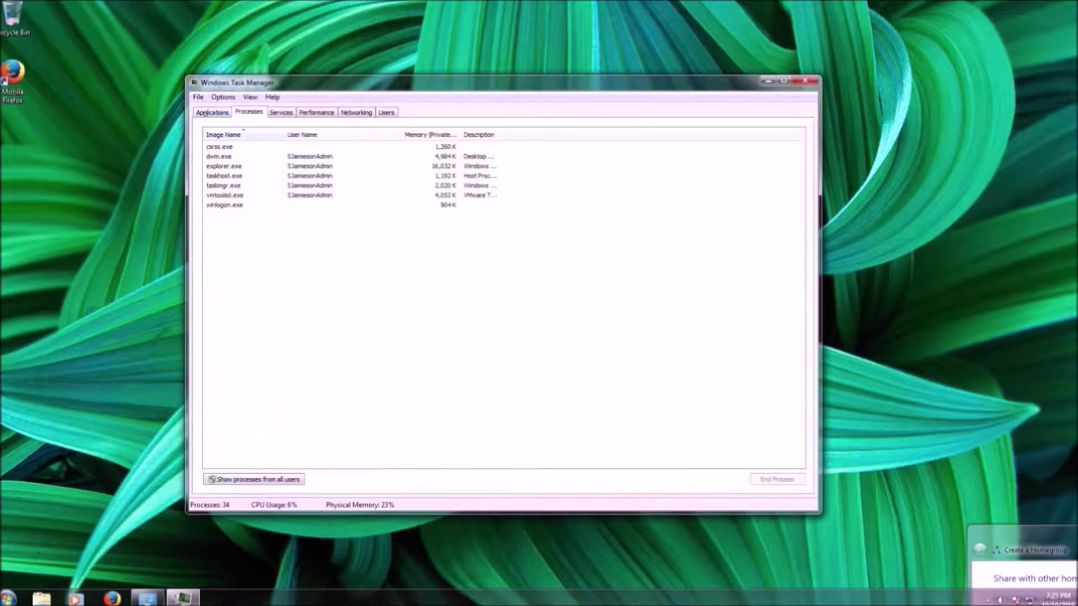
List the running applications and view the actions available for the Create a Homegroup task
{"action": "left_click", "coordinate": [219, 114]}
{"action": "right_click", "coordinate": [251, 146]}
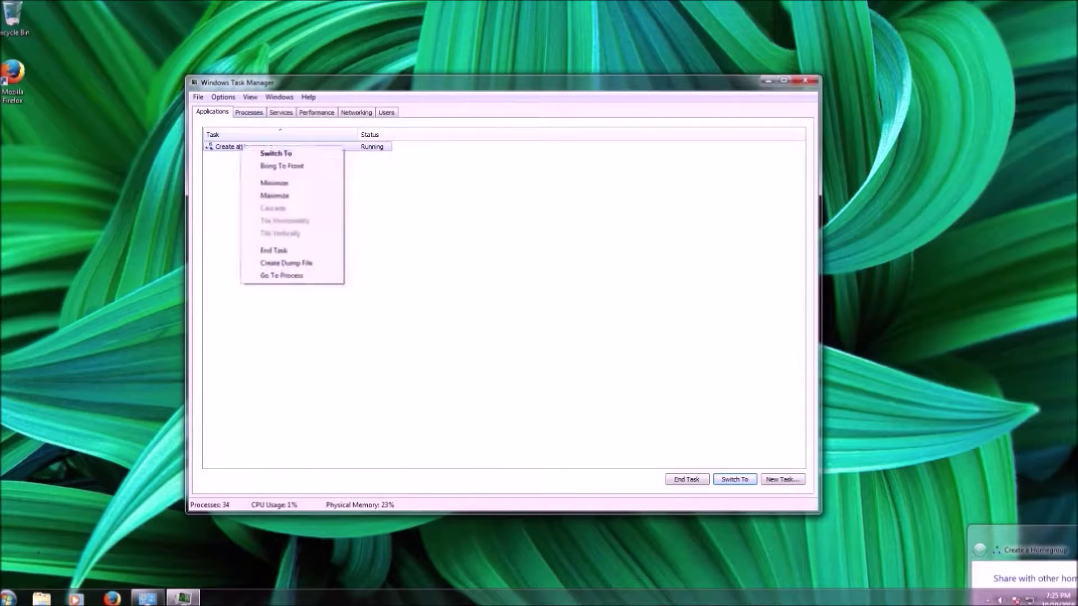
{"action": "left_click", "coordinate": [217, 155]}
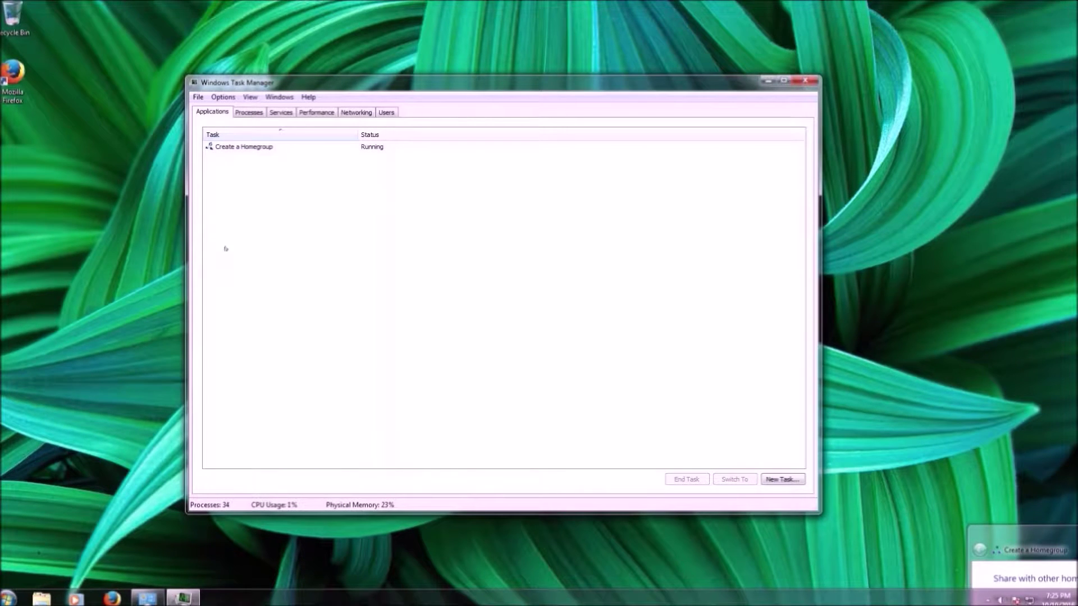
{"action": "left_click", "coordinate": [230, 147]}
Reposition the Task Manager window, launch Firefox and return to the list of running applications
{"action": "left_click_drag", "start_coordinate": [309, 87], "coordinate": [350, 67]}
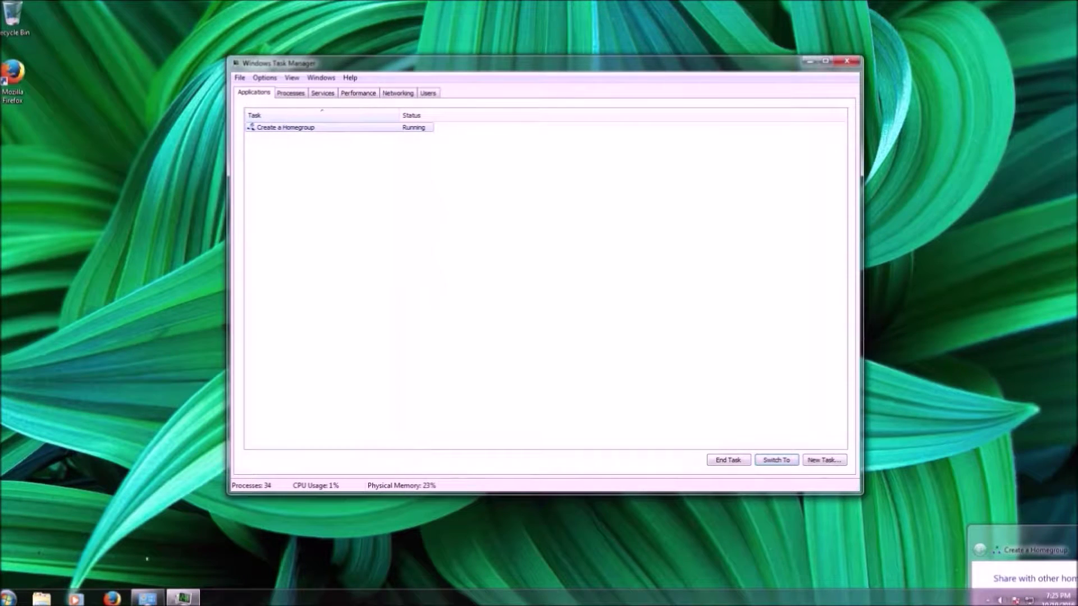
{"action": "left_click", "coordinate": [112, 598]}
{"action": "left_click", "coordinate": [323, 182]}
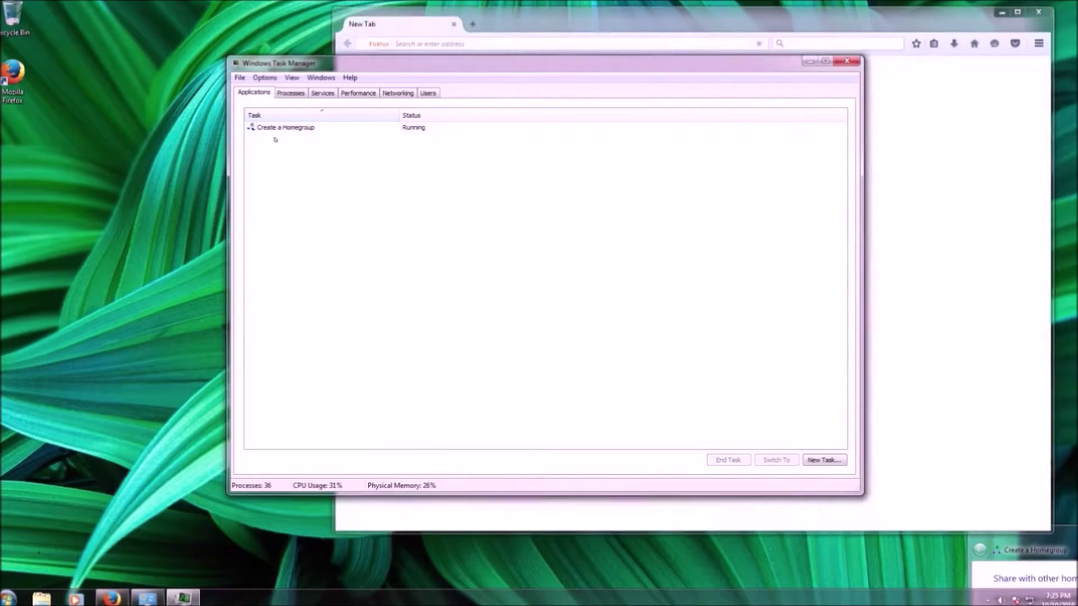
View the actions available for the Mozilla Firefox Start Page task
{"action": "right_click", "coordinate": [276, 138]}
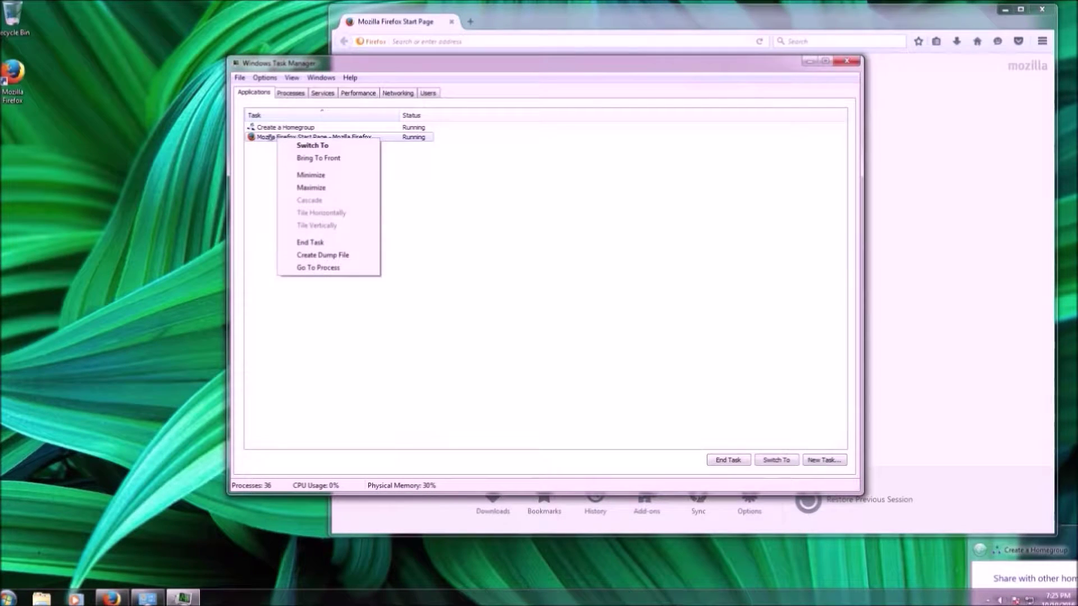
{"action": "left_click", "coordinate": [270, 137]}
{"action": "right_click", "coordinate": [261, 135]}
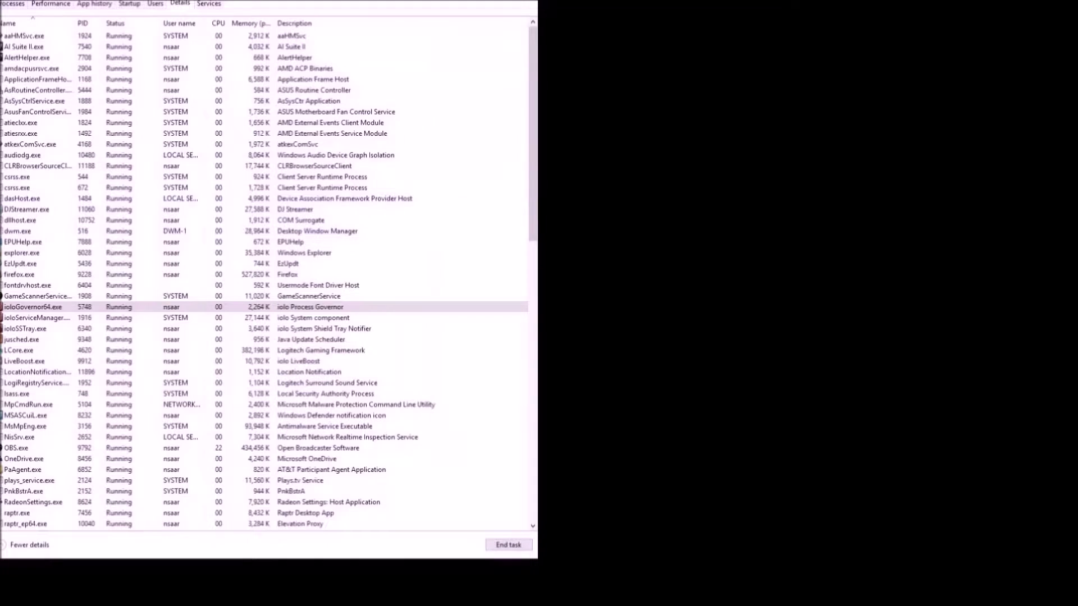
In the Windows 10 host's Task Manager, expand VMware Workstation under the running apps and go to its process details
{"action": "left_click", "coordinate": [12, 3]}
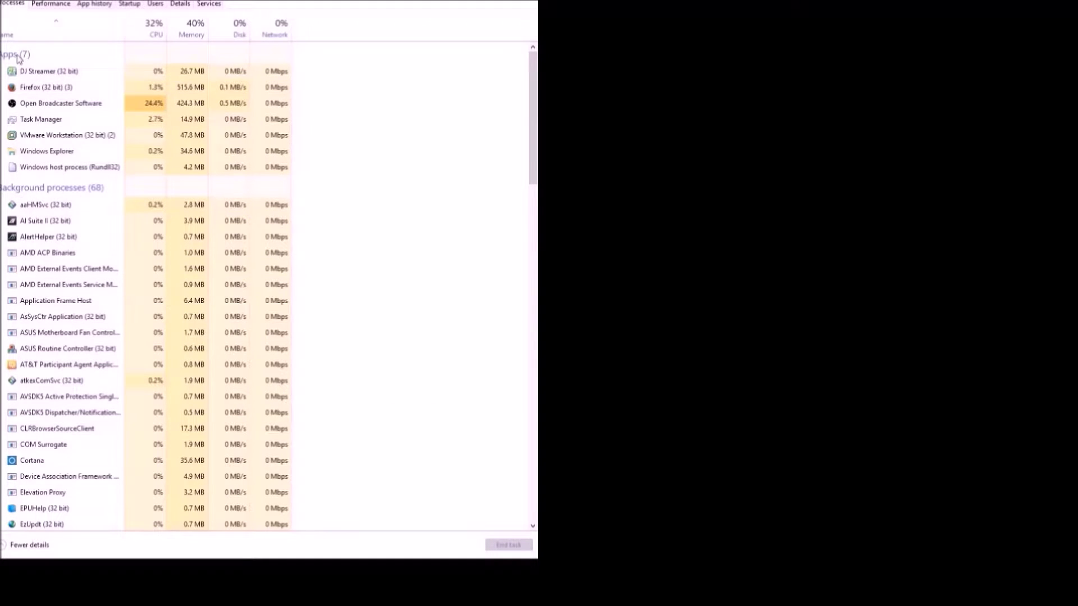
{"action": "left_click", "coordinate": [36, 203]}
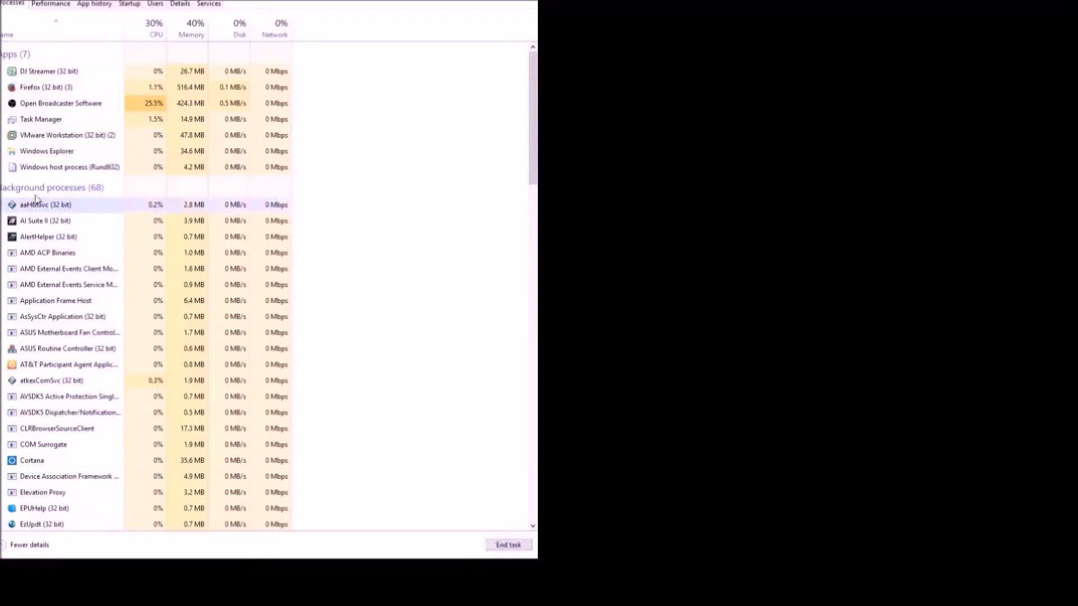
{"action": "left_click", "coordinate": [35, 137]}
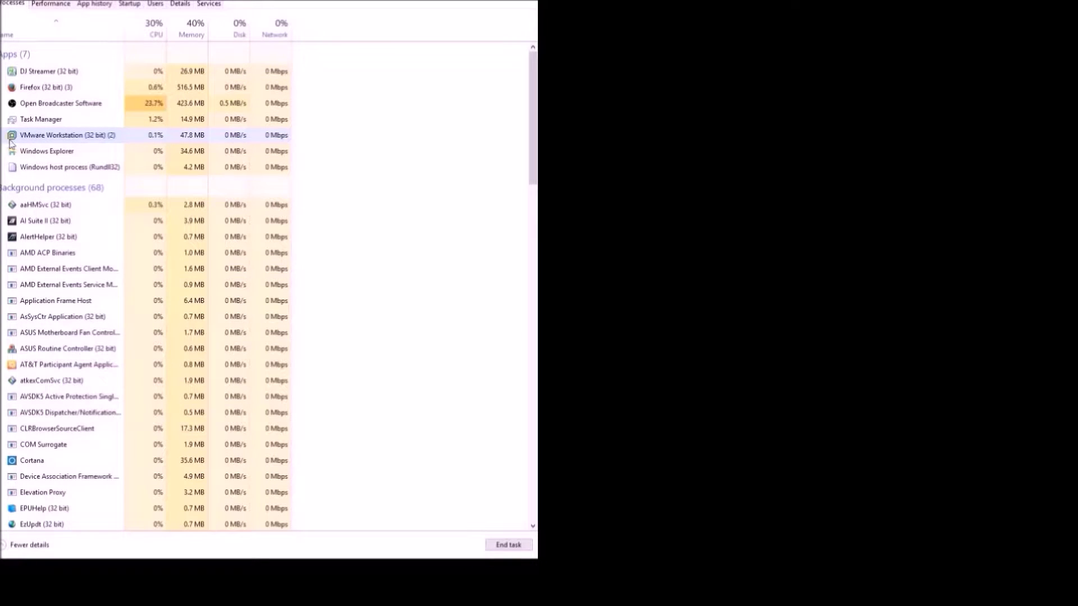
{"action": "left_click", "coordinate": [1, 137]}
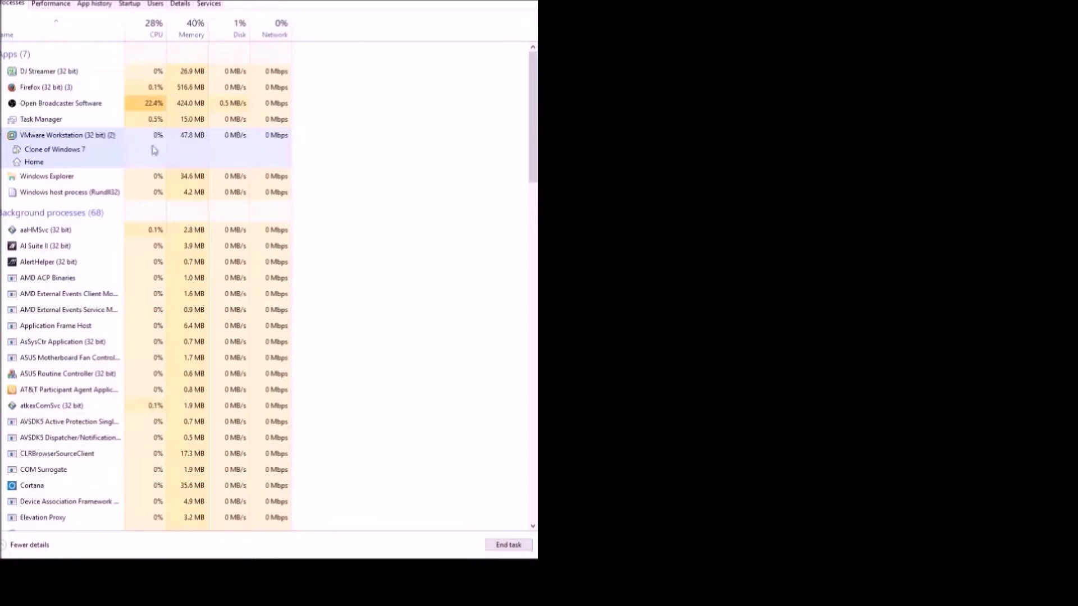
{"action": "right_click", "coordinate": [38, 141]}
{"action": "left_click", "coordinate": [87, 211]}
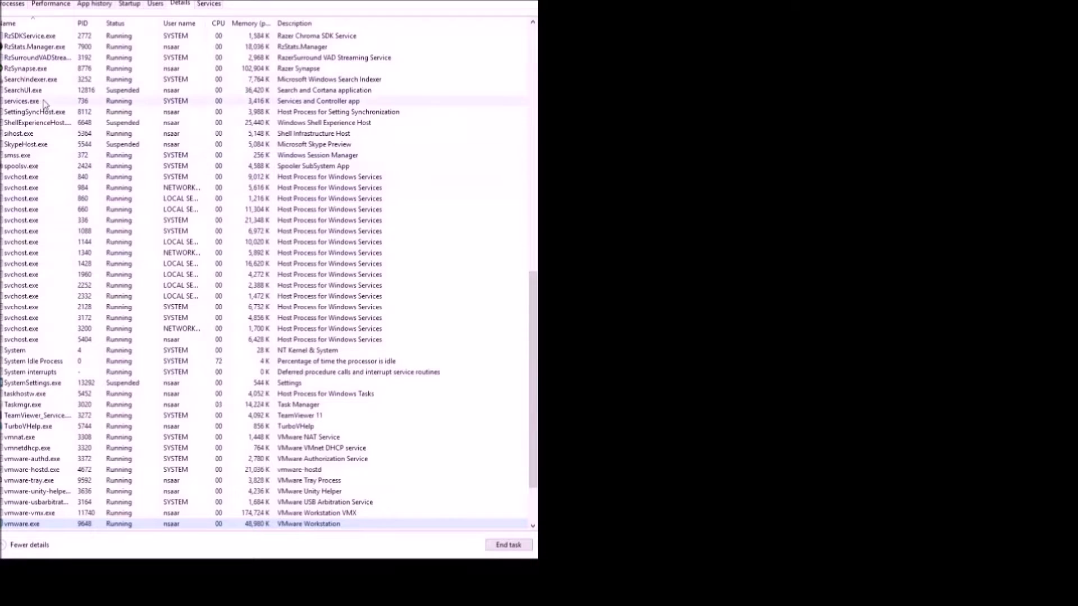
Compare the Processes, Services and Details views of the Windows 10 Task Manager
{"action": "left_click", "coordinate": [36, 48]}
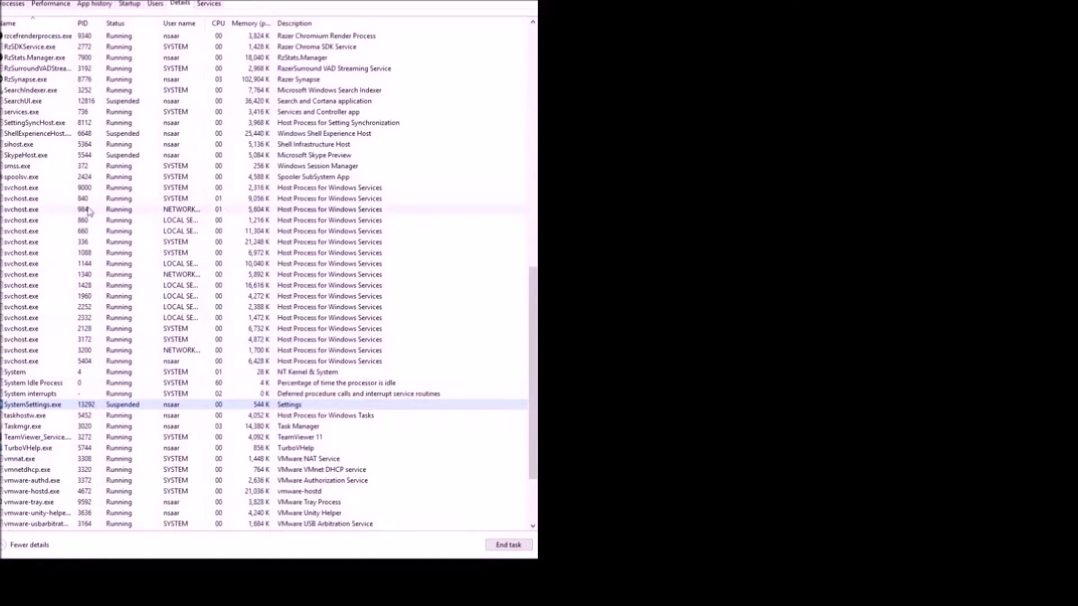
{"action": "left_click", "coordinate": [21, 5]}
{"action": "left_click", "coordinate": [41, 7]}
{"action": "left_click", "coordinate": [12, 4]}
{"action": "left_click", "coordinate": [209, 4]}
{"action": "left_click", "coordinate": [180, 4]}
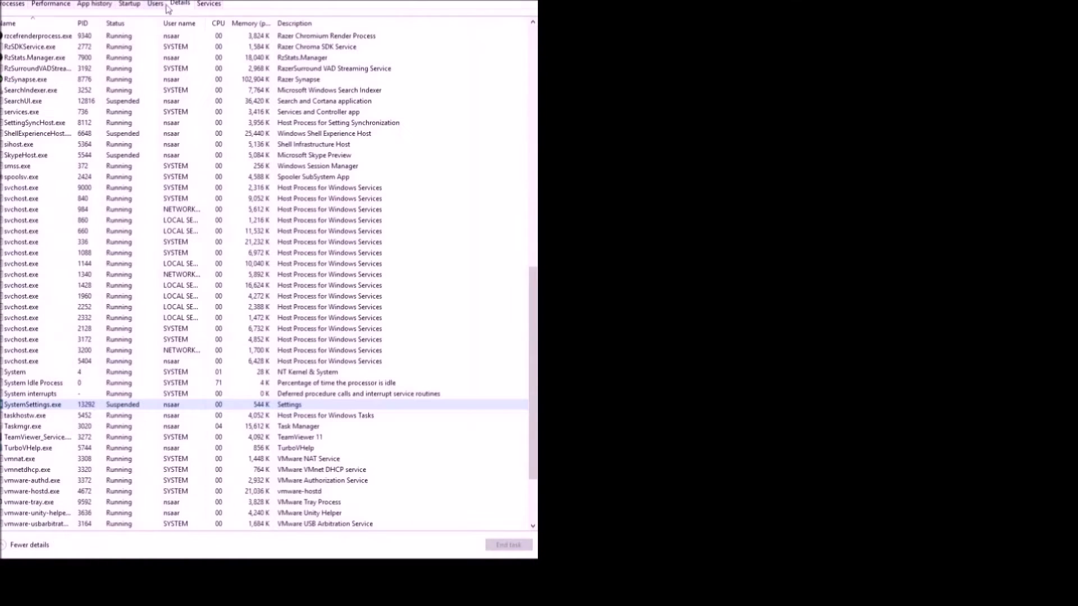
{"action": "left_click", "coordinate": [179, 2]}
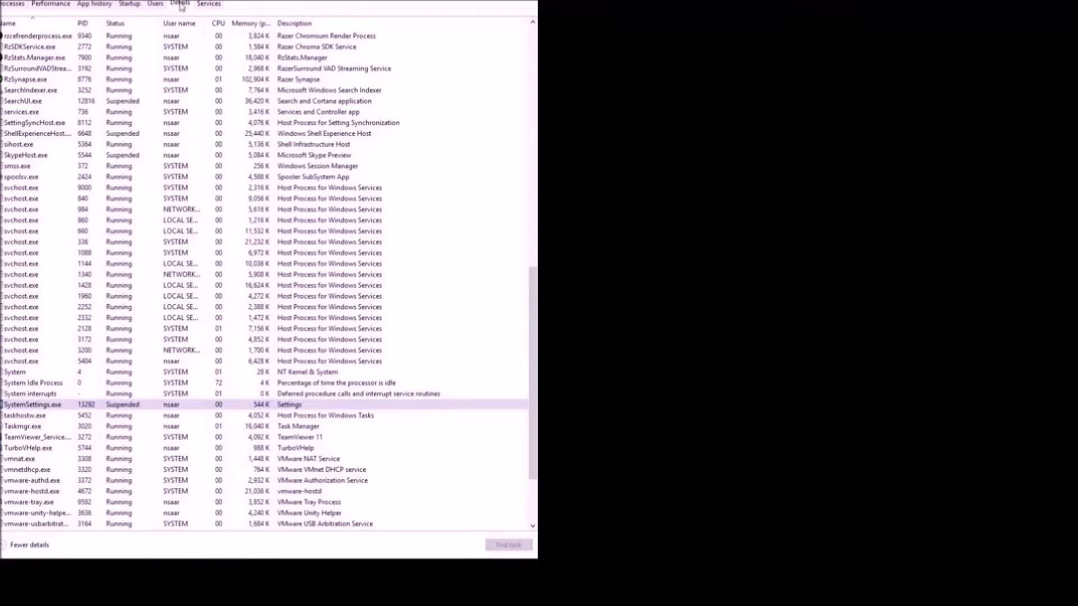
{"action": "left_click", "coordinate": [15, 6]}
{"action": "left_click", "coordinate": [15, 11]}
{"action": "left_click", "coordinate": [179, 4]}
{"action": "left_click", "coordinate": [45, 167]}
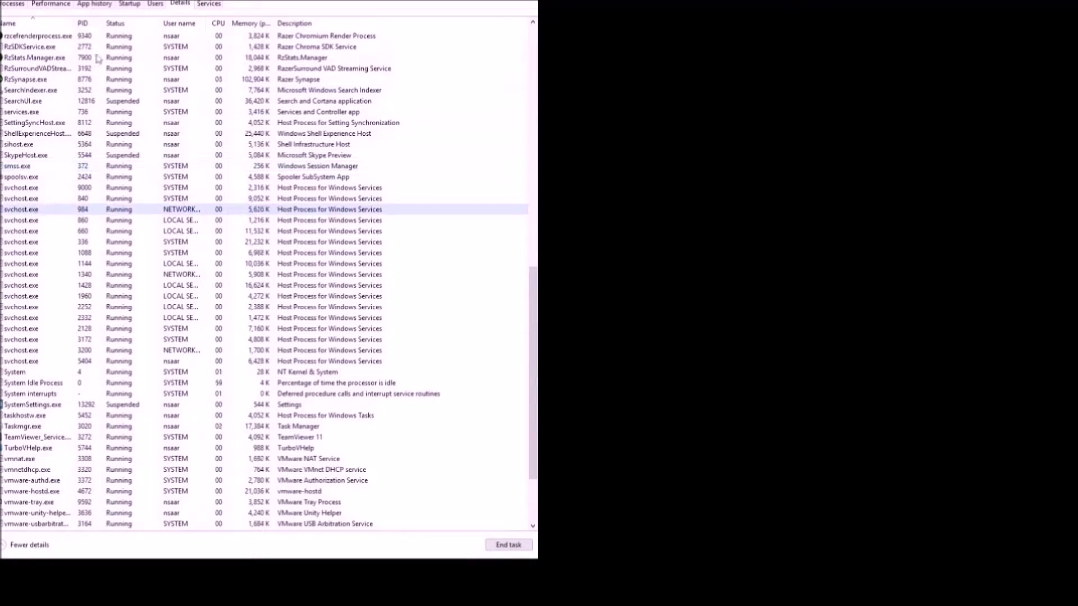
Sort the process details by CPU, name, PID and description in turn
{"action": "left_click", "coordinate": [222, 26]}
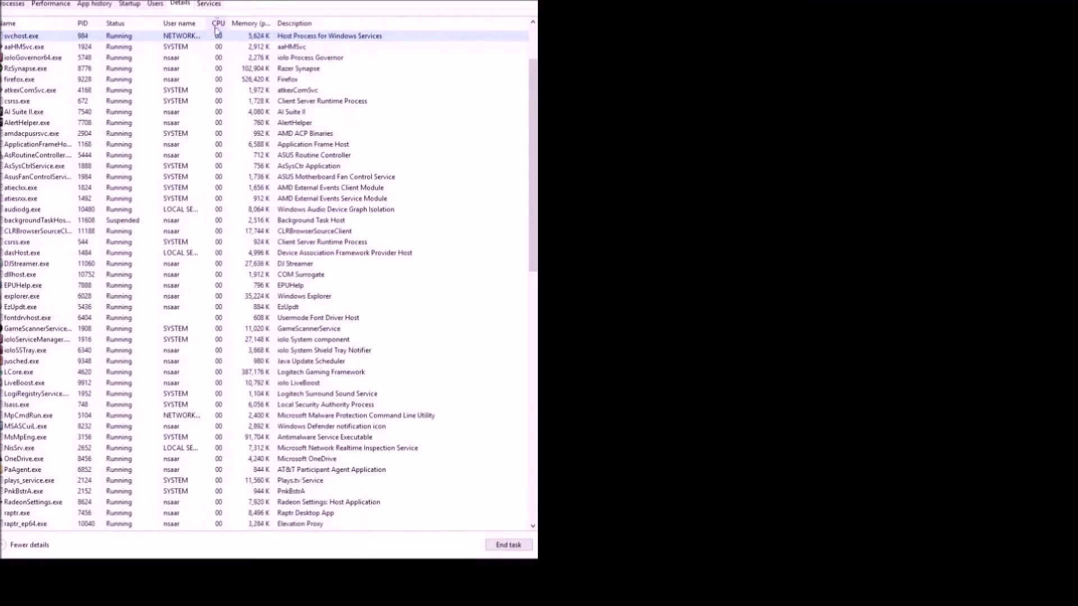
{"action": "left_click_drag", "start_coordinate": [530, 85], "coordinate": [530, 37]}
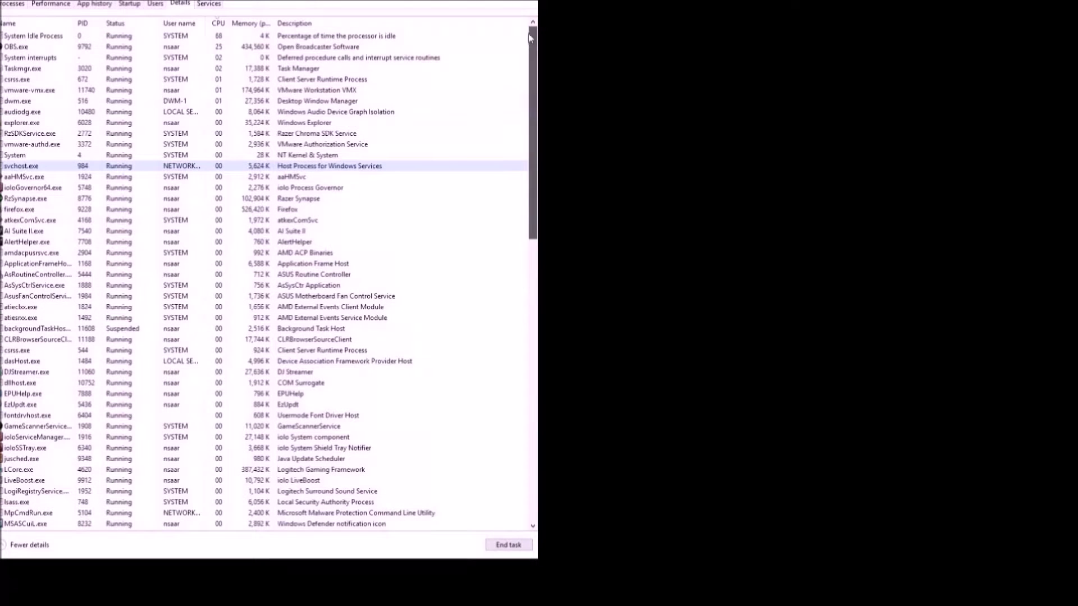
{"action": "left_click", "coordinate": [42, 25]}
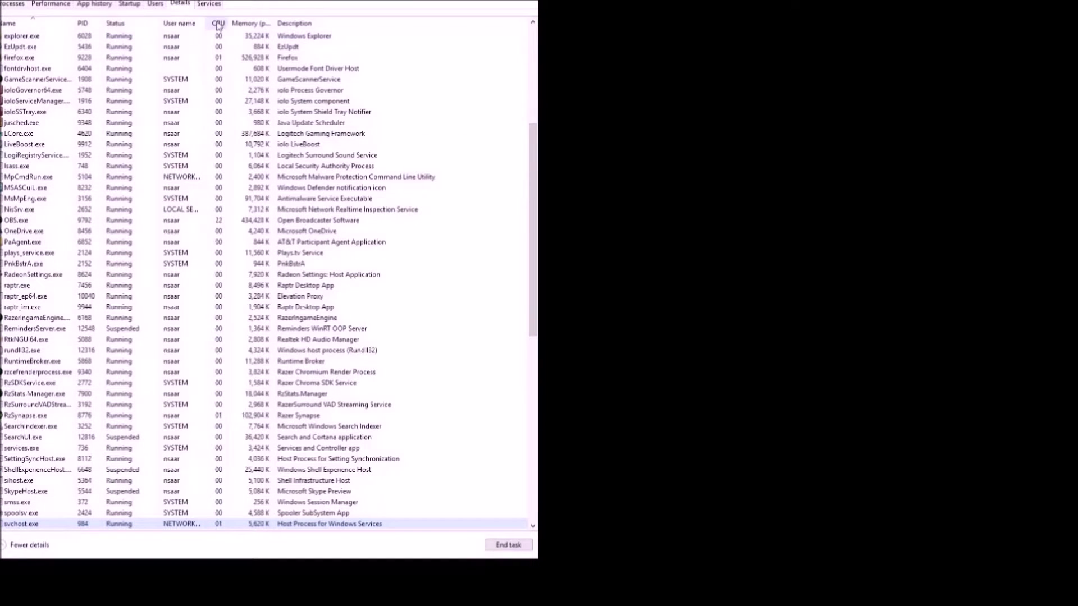
{"action": "left_click", "coordinate": [82, 24]}
{"action": "left_click", "coordinate": [305, 24]}
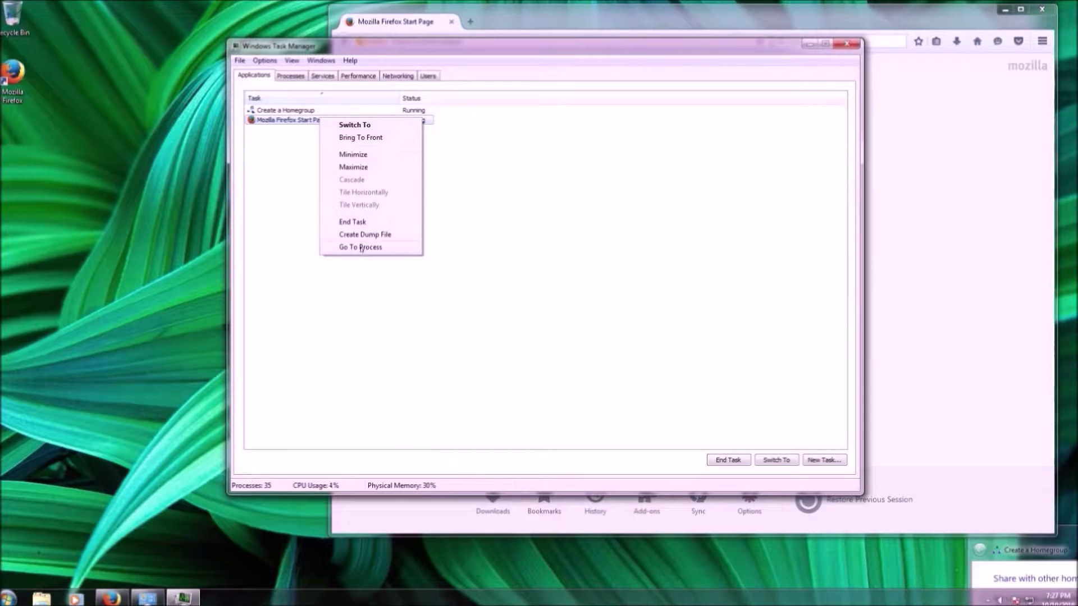
Go to the Firefox task's process, view the actions available for firefox.exe, and move Task Manager up the screen
{"action": "left_click", "coordinate": [362, 247]}
{"action": "right_click", "coordinate": [255, 141]}
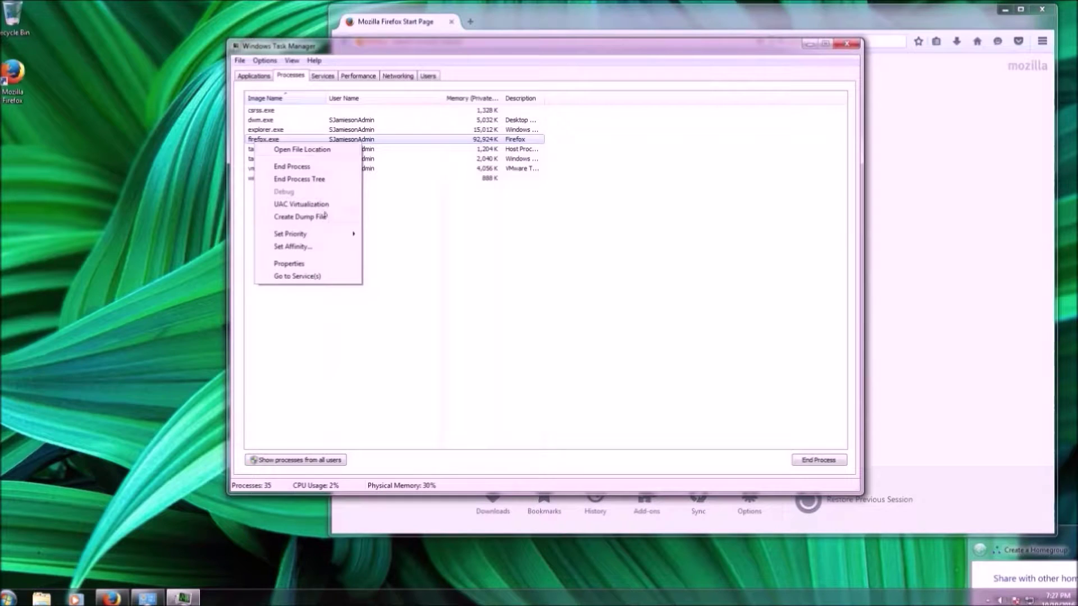
{"action": "mouse_move", "coordinate": [313, 234]}
{"action": "left_click_drag", "start_coordinate": [396, 40], "coordinate": [383, 9]}
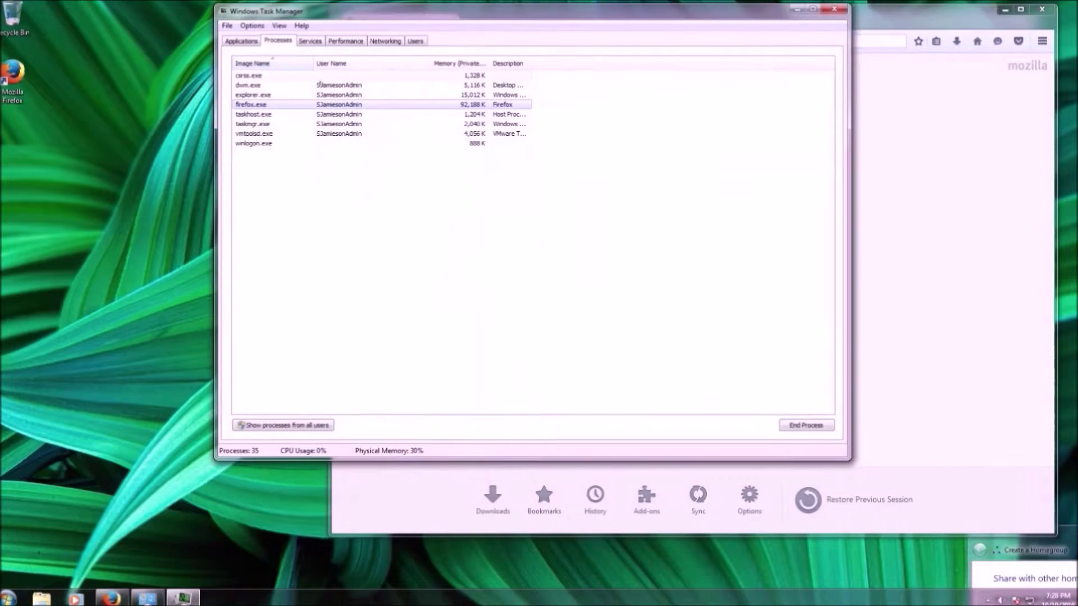
End the firefox.exe process together with its process tree
{"action": "right_click", "coordinate": [249, 104]}
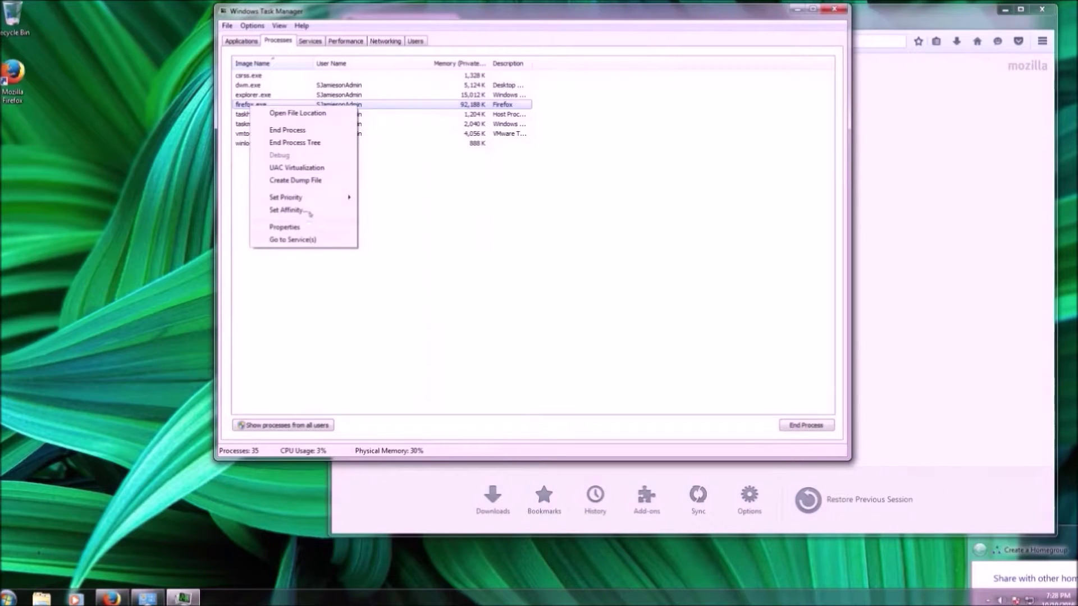
{"action": "left_click", "coordinate": [302, 147]}
{"action": "left_click", "coordinate": [553, 320]}
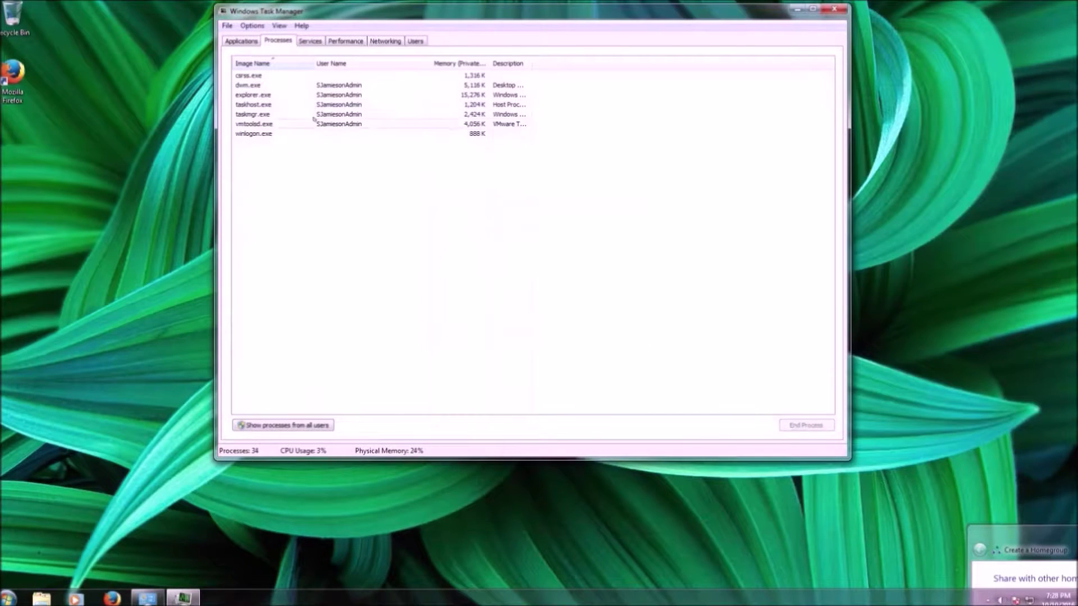
Set the processor affinity of taskhost.exe so that only CPU 3 is allowed to run it
{"action": "right_click", "coordinate": [258, 103]}
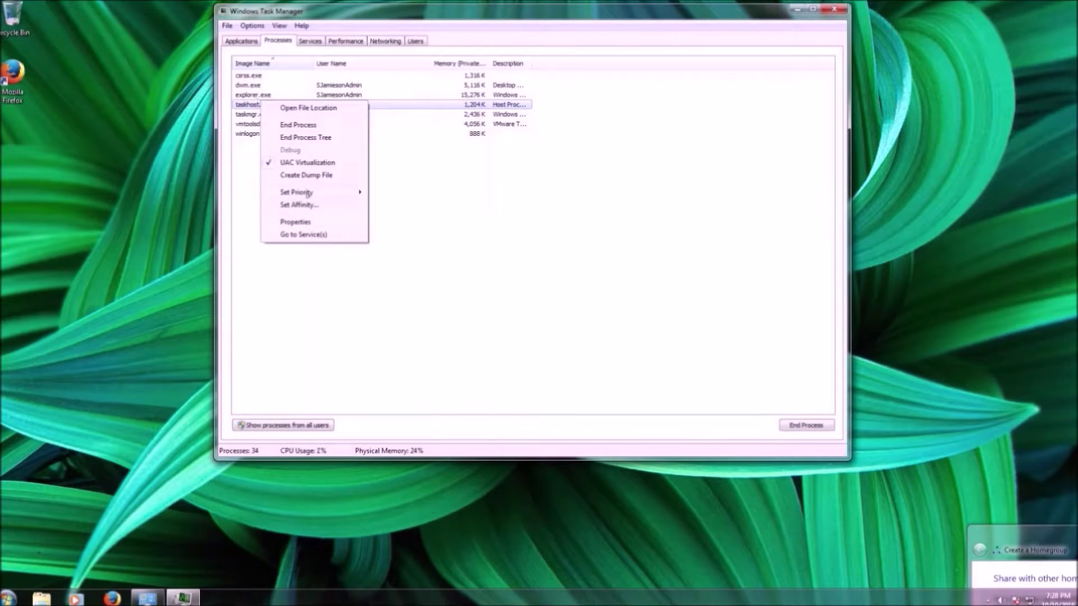
{"action": "mouse_move", "coordinate": [352, 197]}
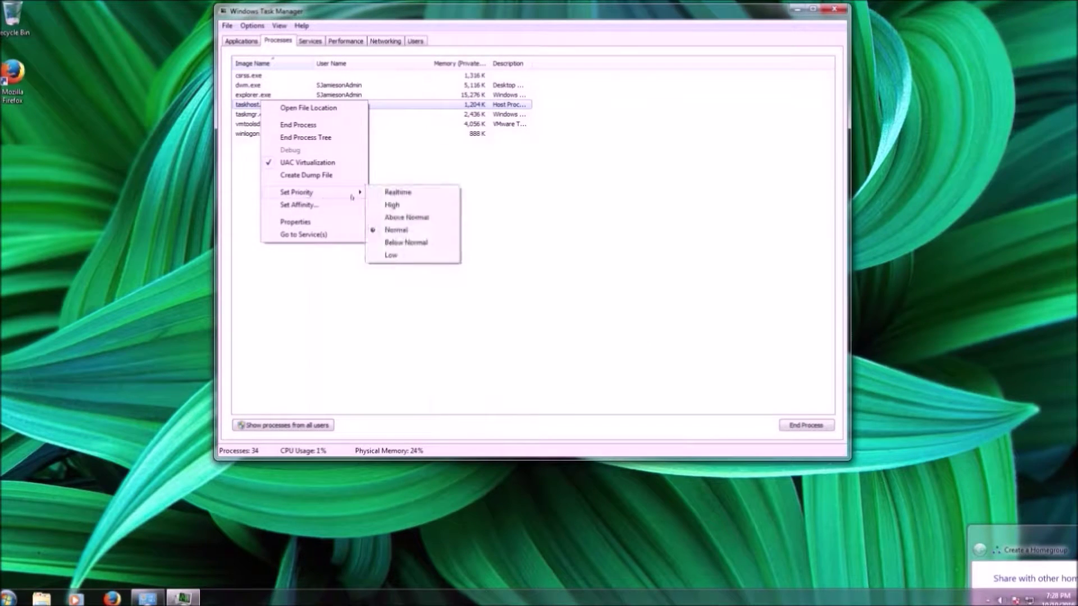
{"action": "left_click", "coordinate": [311, 205]}
{"action": "left_click_drag", "start_coordinate": [321, 40], "coordinate": [526, 116]}
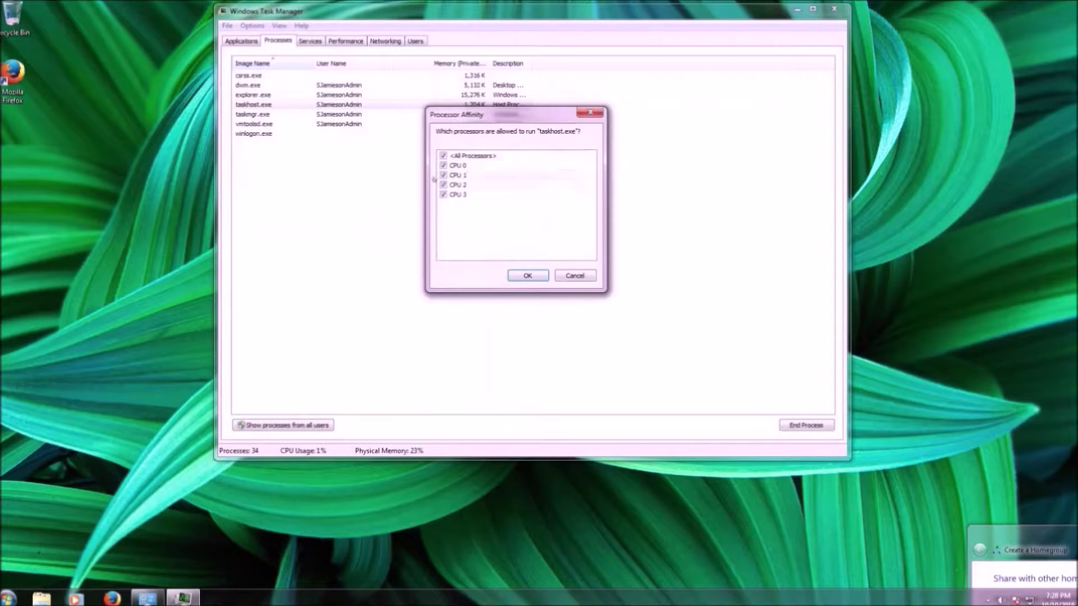
{"action": "left_click", "coordinate": [444, 175]}
{"action": "left_click", "coordinate": [444, 185]}
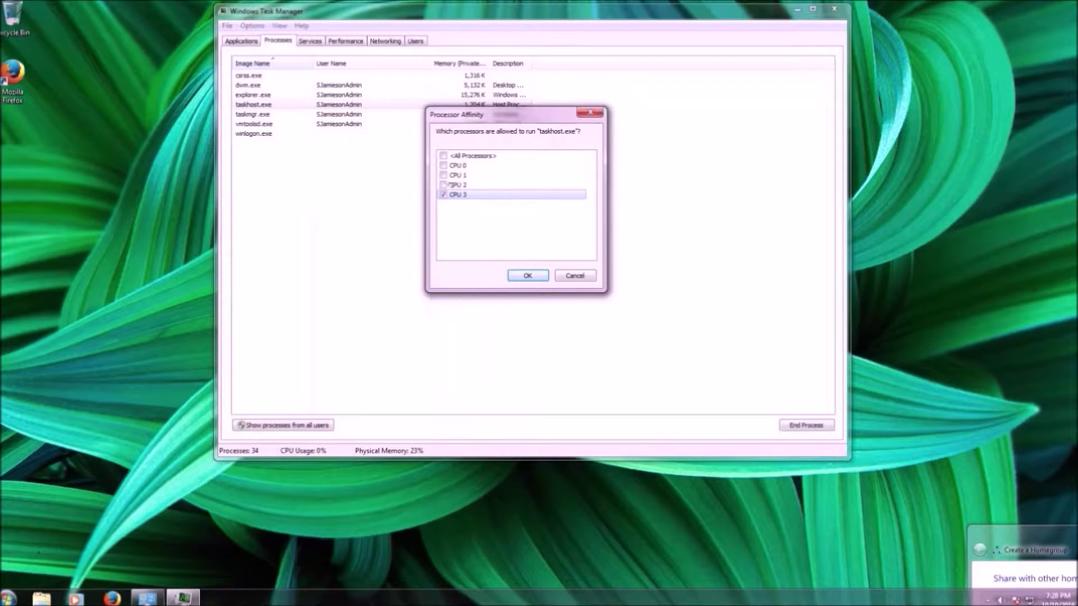
{"action": "left_click", "coordinate": [540, 274]}
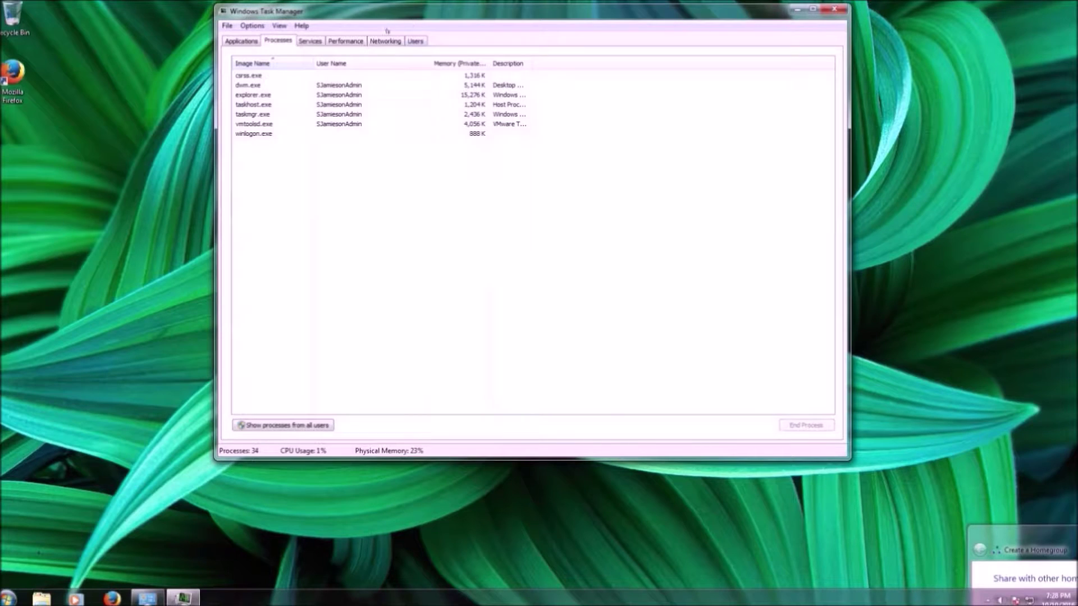
Reposition Task Manager and look through the explorer.exe, taskmgr.exe and winlogon.exe entries in the process list
{"action": "left_click_drag", "start_coordinate": [326, 16], "coordinate": [286, 157]}
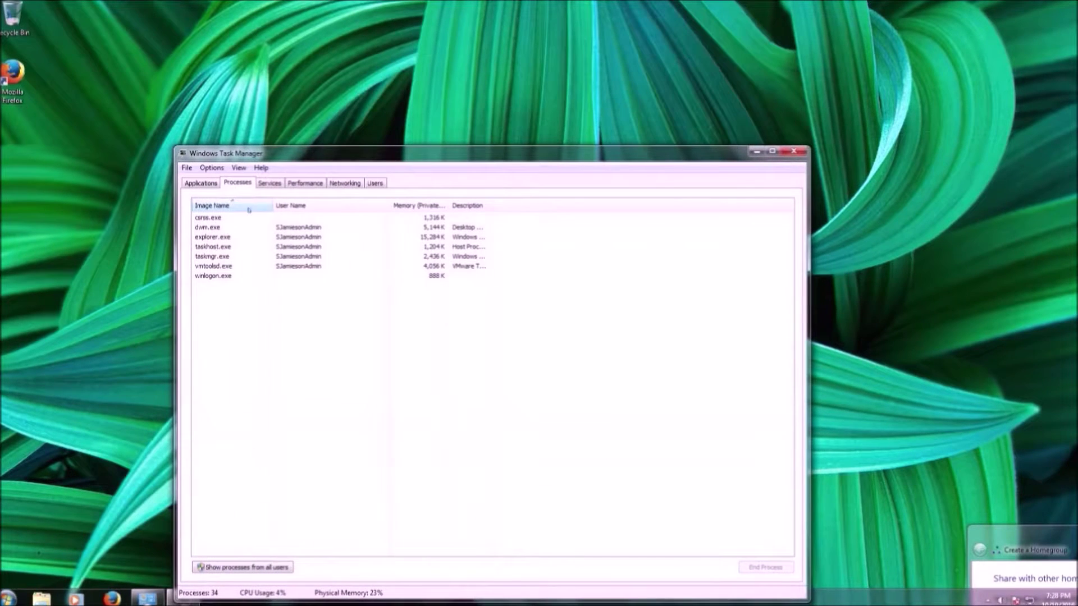
{"action": "right_click", "coordinate": [224, 238]}
{"action": "left_click", "coordinate": [219, 373]}
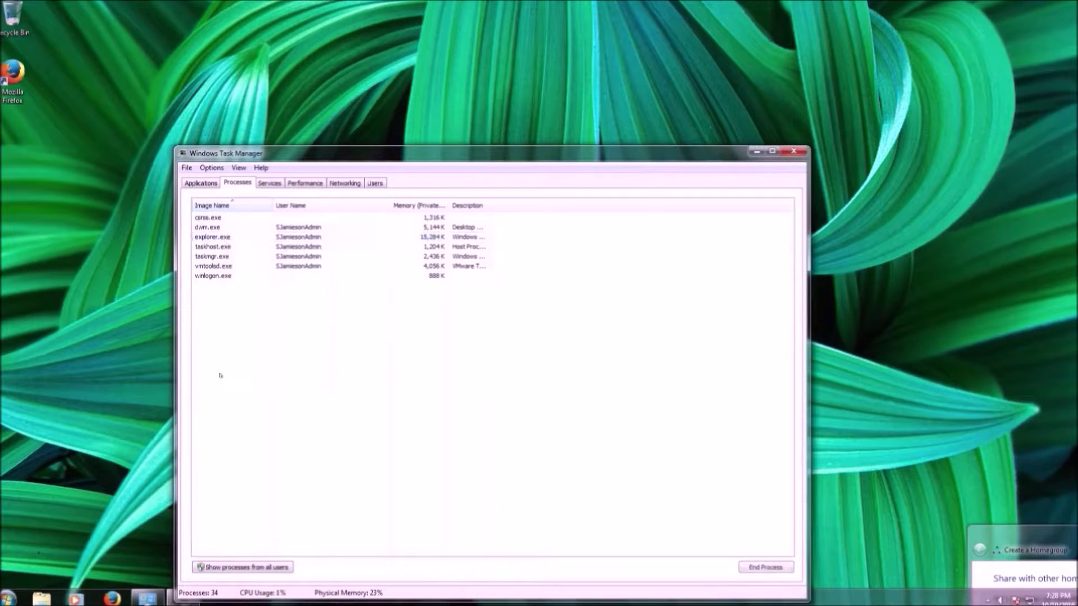
{"action": "left_click", "coordinate": [221, 238]}
{"action": "left_click", "coordinate": [221, 256]}
{"action": "left_click", "coordinate": [219, 276]}
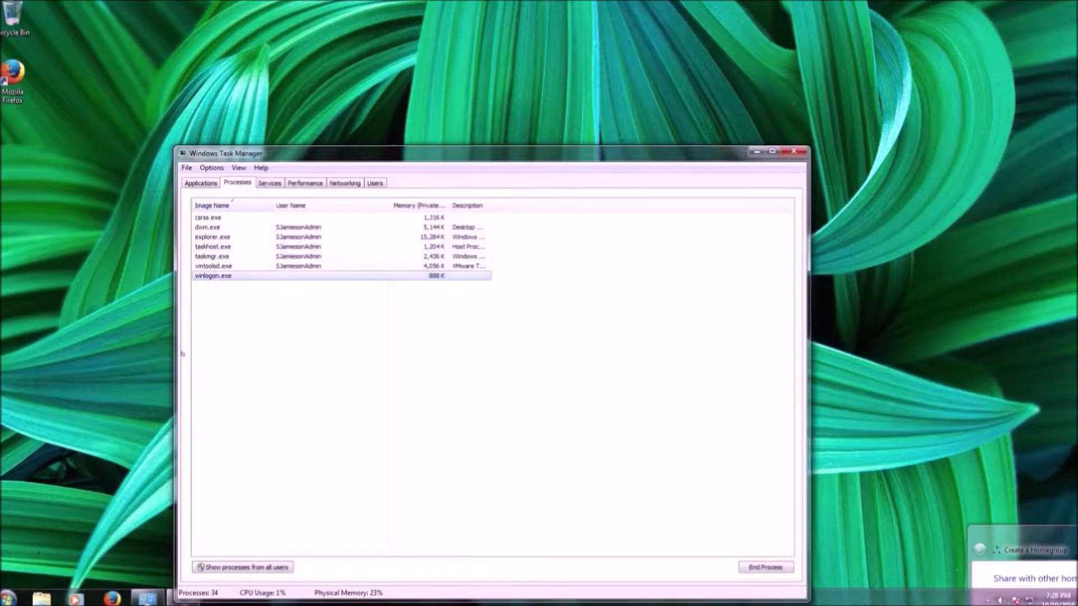
Launch Mozilla Firefox from the desktop and arrange its window alongside Task Manager
{"action": "double_click", "coordinate": [25, 101]}
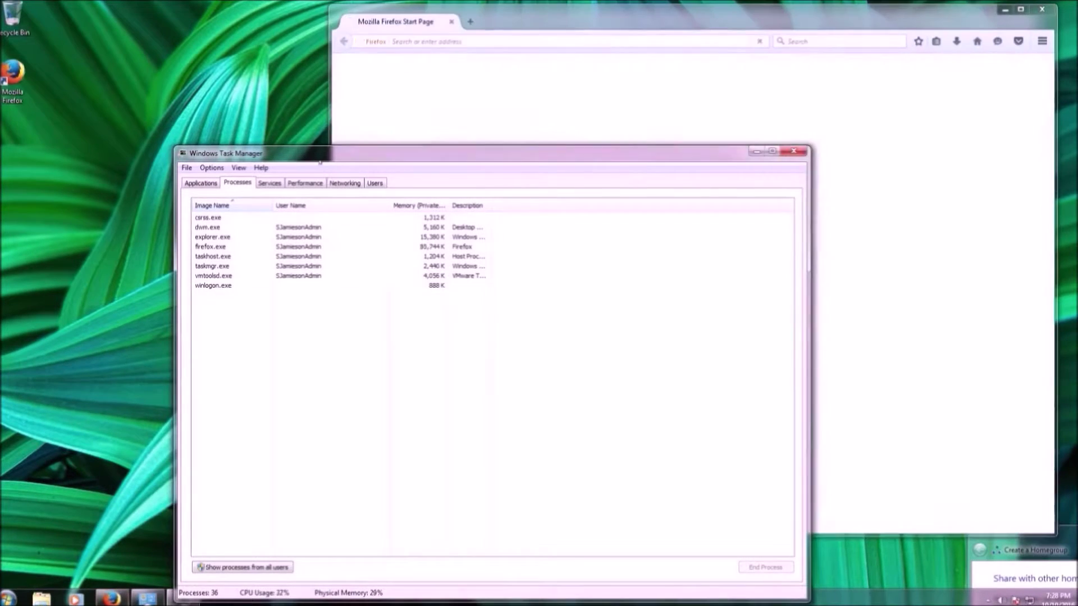
{"action": "left_click_drag", "start_coordinate": [323, 158], "coordinate": [207, 84]}
{"action": "left_click_drag", "start_coordinate": [582, 32], "coordinate": [630, 63]}
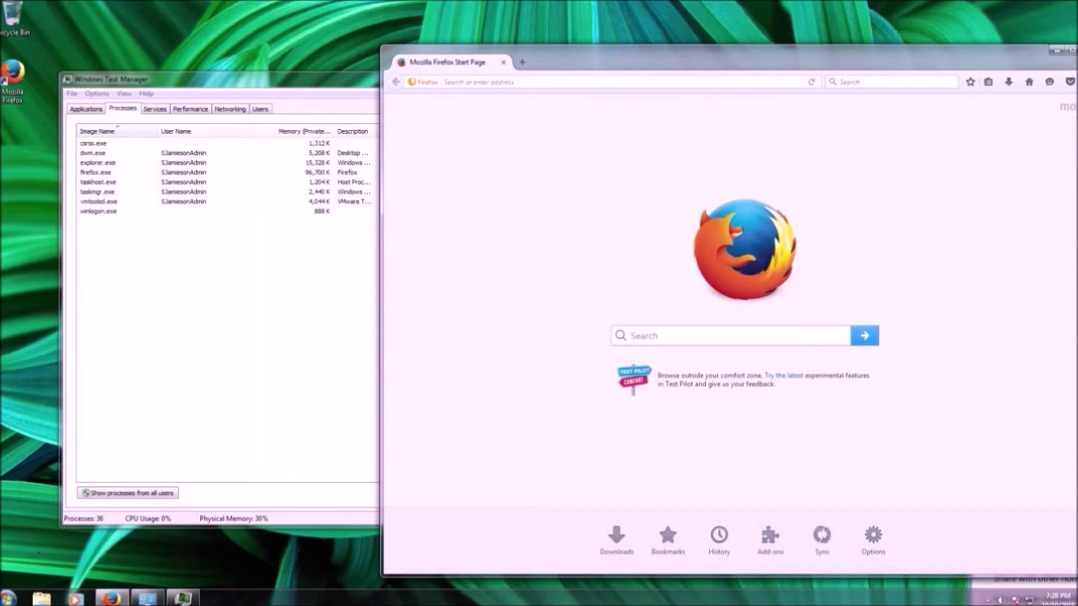
{"action": "left_click", "coordinate": [736, 83]}
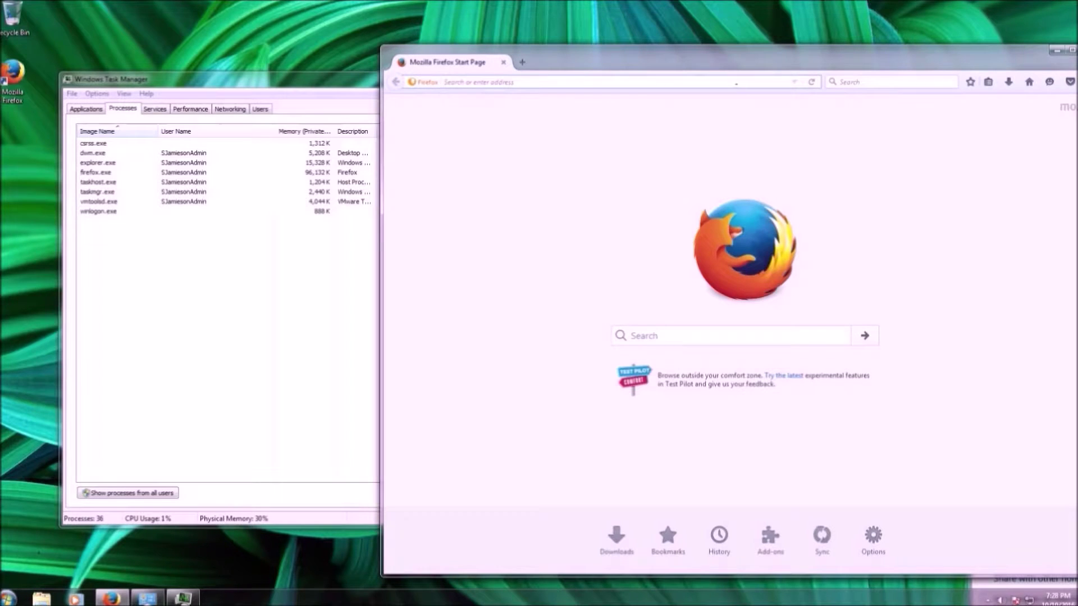
{"action": "type", "text": "www"}
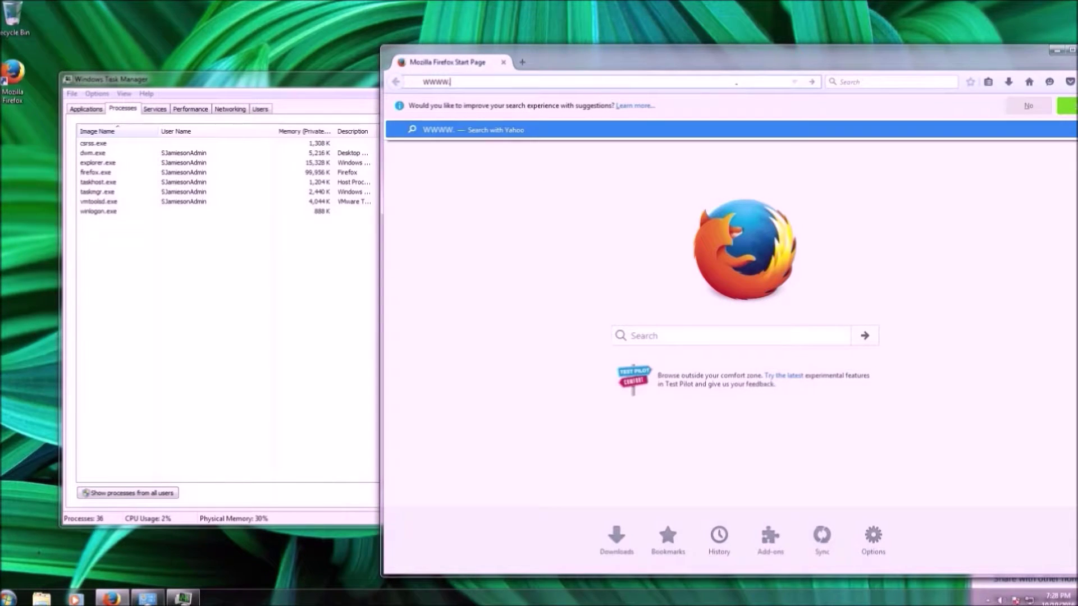
{"action": "type", "text": "file.net"}
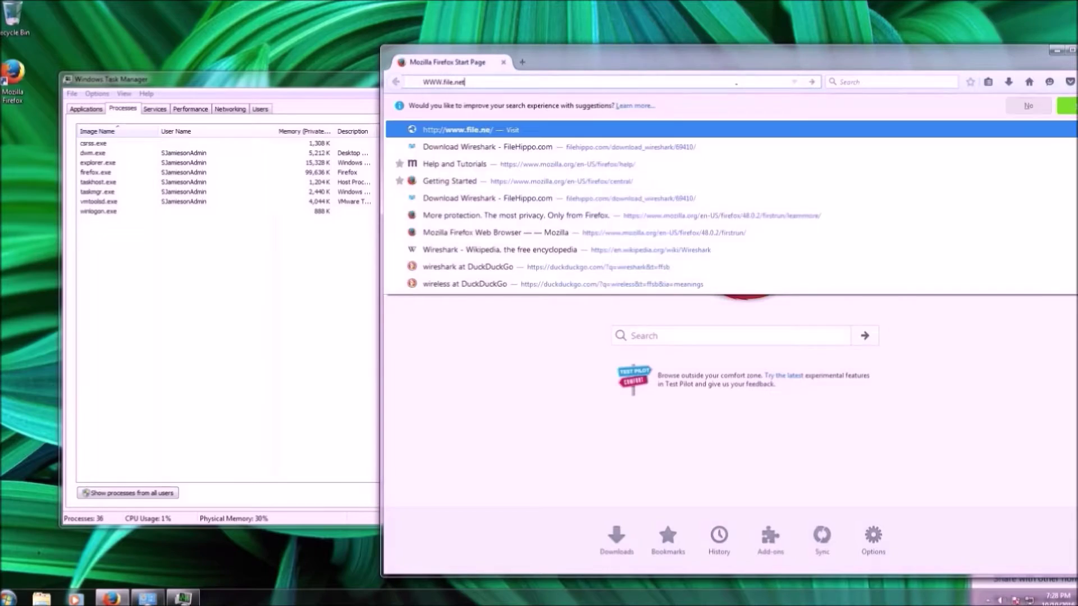
{"action": "key", "text": "Return"}
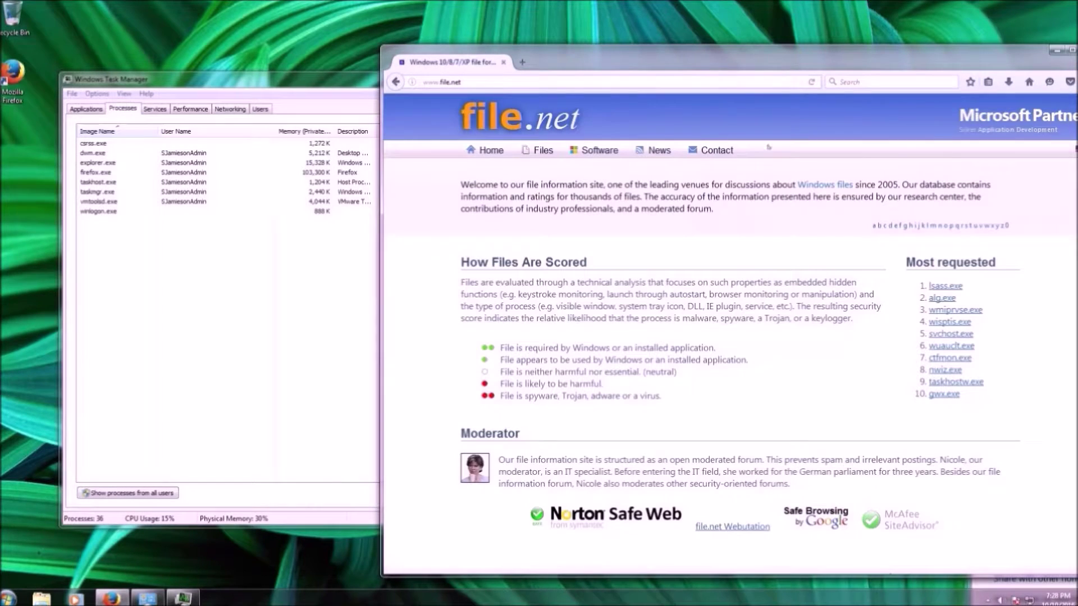
Pick out taskhost.exe in the process list and arrange the file.net window so the whole page shows beside Task Manager
{"action": "left_click_drag", "start_coordinate": [819, 54], "coordinate": [880, 18]}
{"action": "left_click_drag", "start_coordinate": [146, 79], "coordinate": [114, 87]}
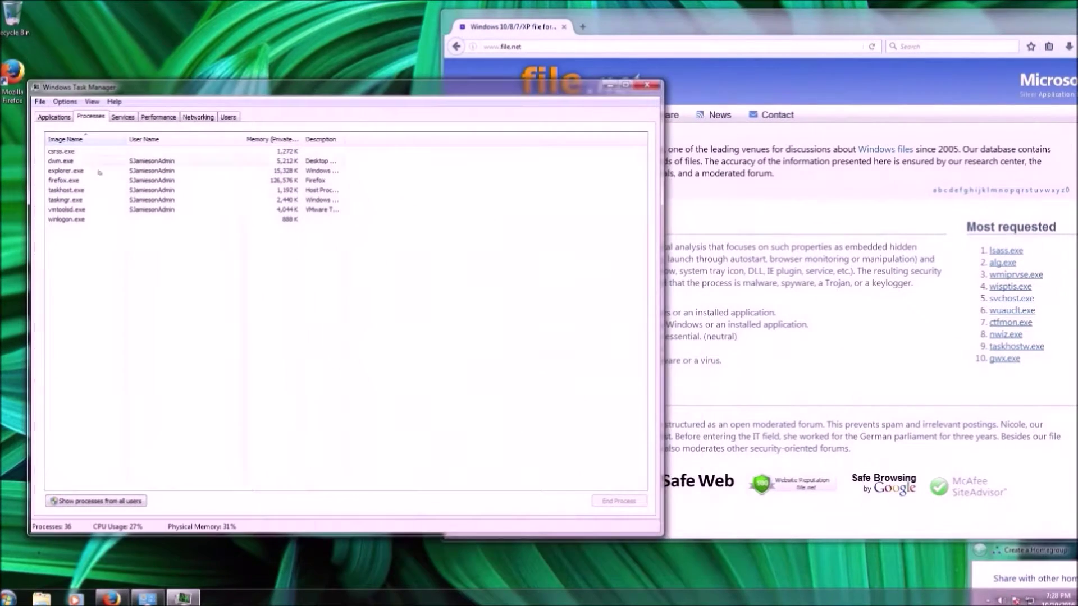
{"action": "left_click", "coordinate": [55, 191]}
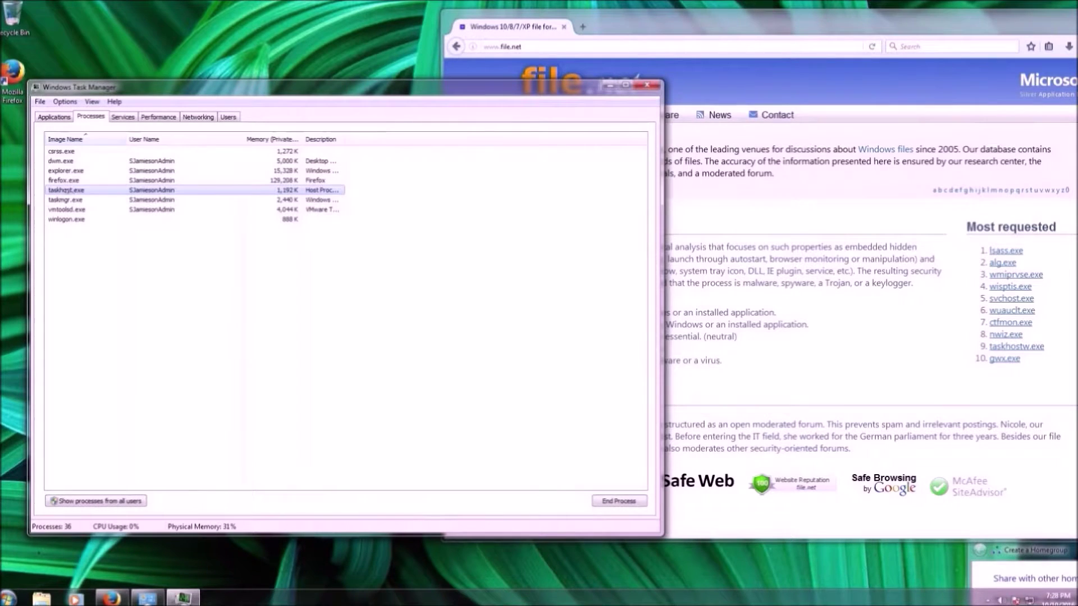
{"action": "left_click", "coordinate": [808, 209]}
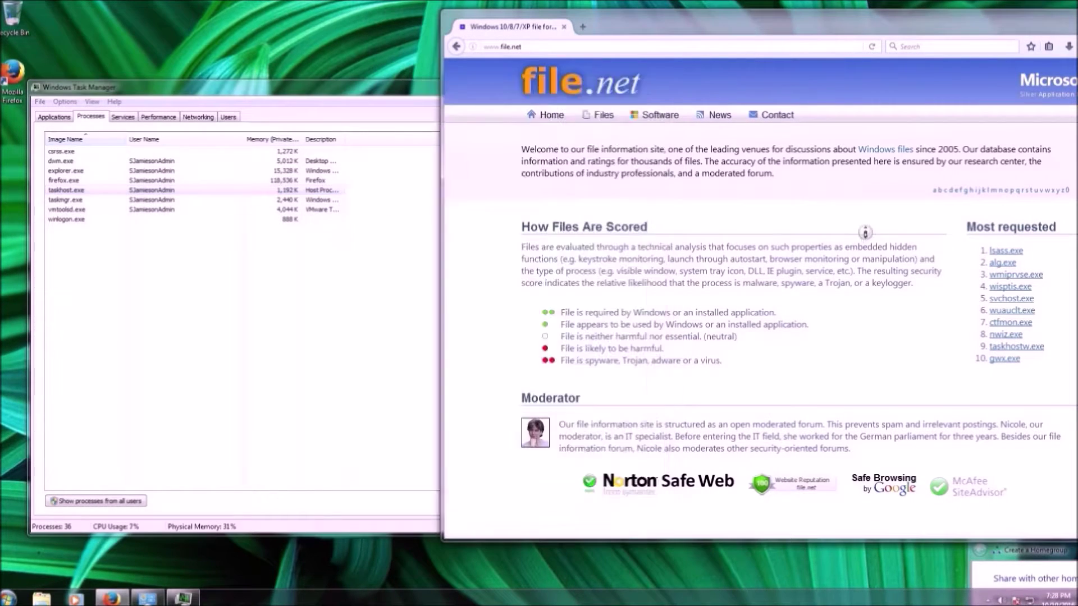
{"action": "scroll", "coordinate": [842, 225], "scroll_direction": "down", "scroll_amount": 1}
{"action": "middle_click", "coordinate": [859, 277]}
{"action": "left_click_drag", "start_coordinate": [882, 32], "coordinate": [744, 29]}
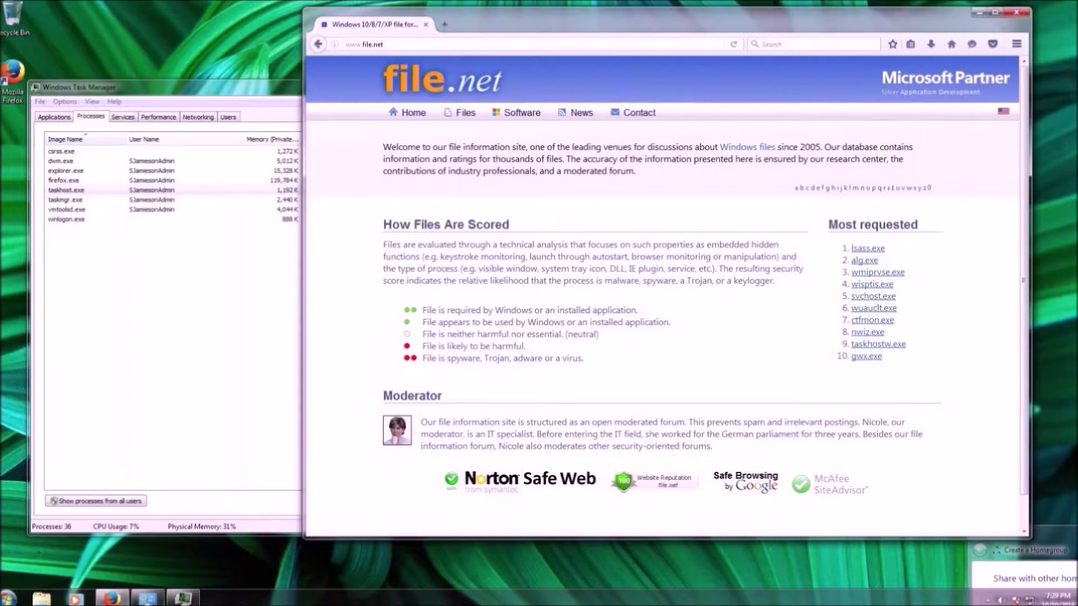
From the file.net listing for the letter T, search for "taskhost exe" and open the taskhost.exe Windows process page
{"action": "left_click", "coordinate": [891, 189]}
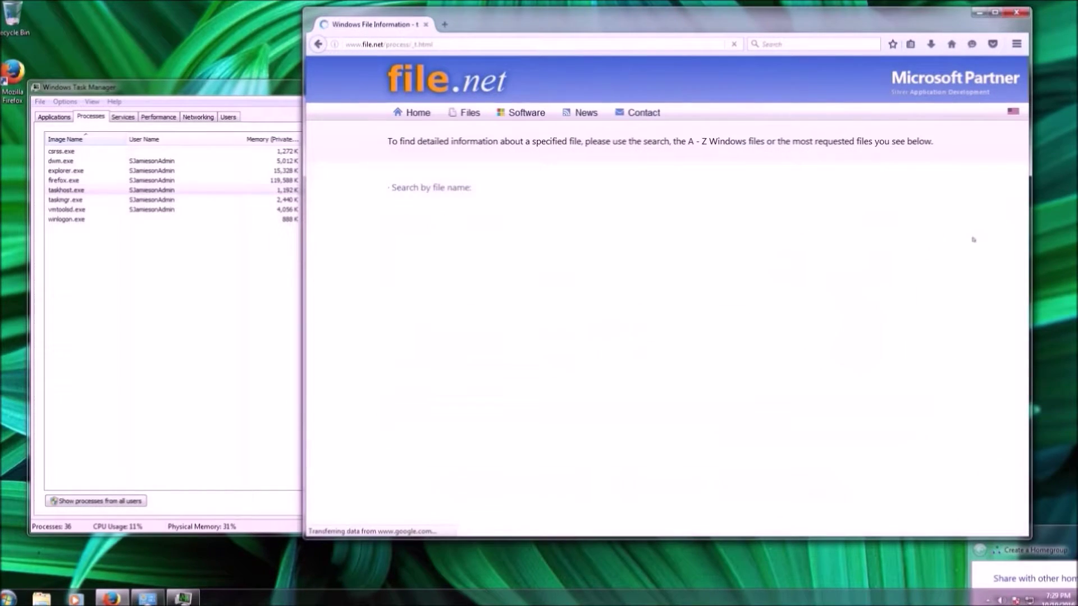
{"action": "scroll", "coordinate": [1006, 167], "scroll_direction": "down", "scroll_amount": 3}
{"action": "left_click", "coordinate": [507, 95]}
{"action": "type", "text": "task"}
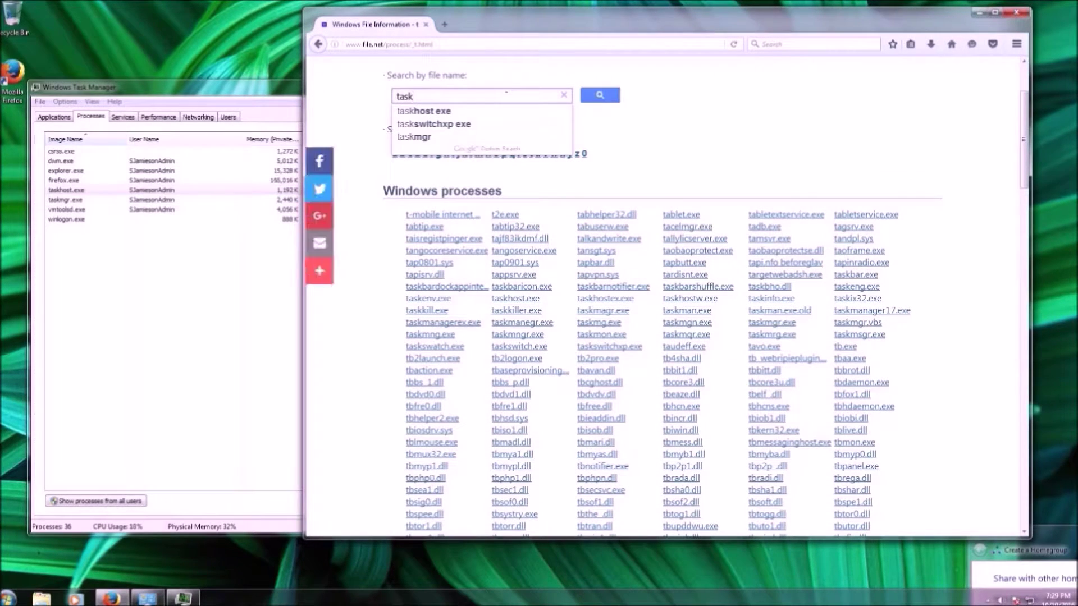
{"action": "left_click", "coordinate": [506, 110]}
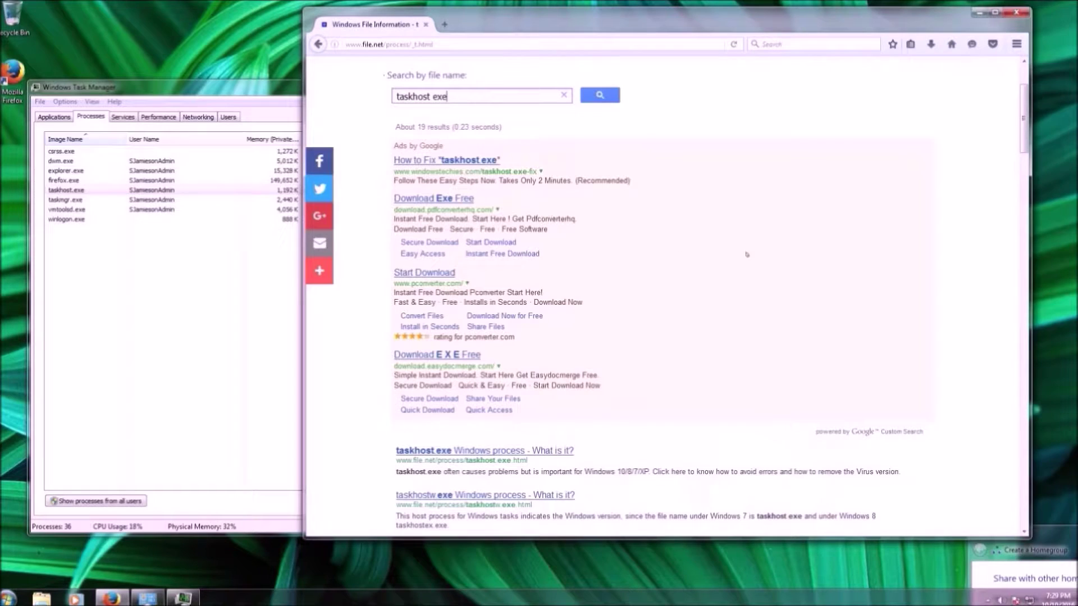
{"action": "left_click", "coordinate": [731, 270]}
{"action": "left_click", "coordinate": [507, 458]}
Read the taskhost.exe file information and description, including its expected folder and file sizes
{"action": "scroll", "coordinate": [737, 224], "scroll_direction": "down", "scroll_amount": 3}
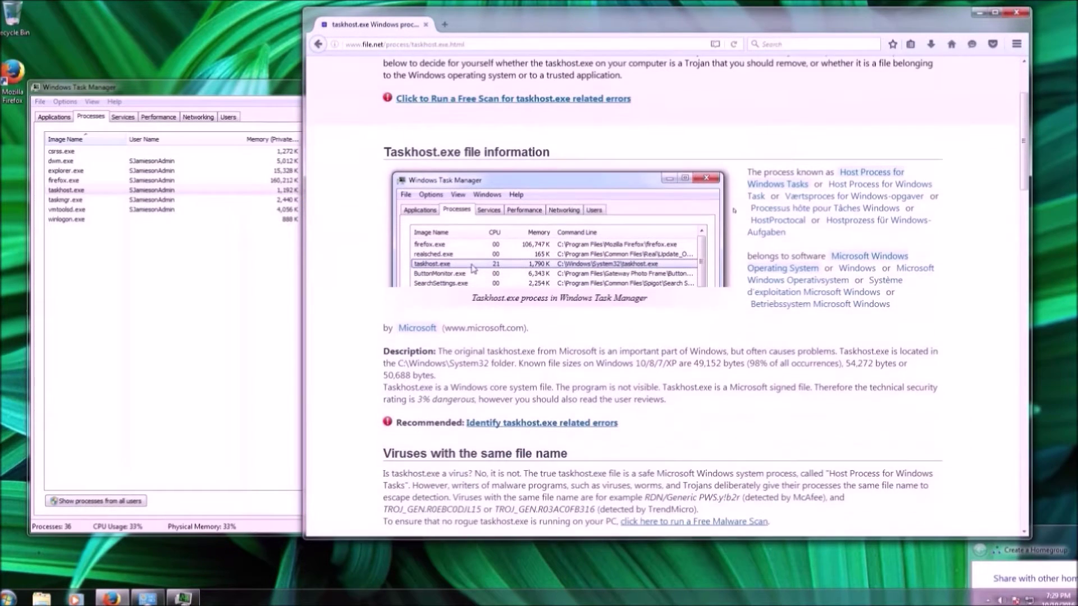
{"action": "middle_click", "coordinate": [737, 342]}
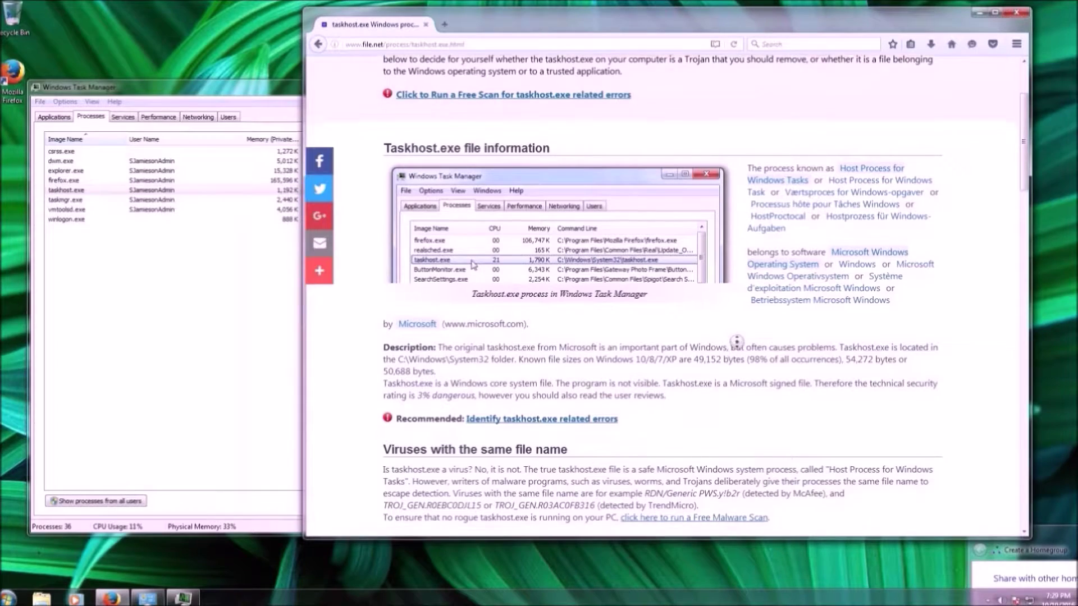
{"action": "middle_click", "coordinate": [729, 356]}
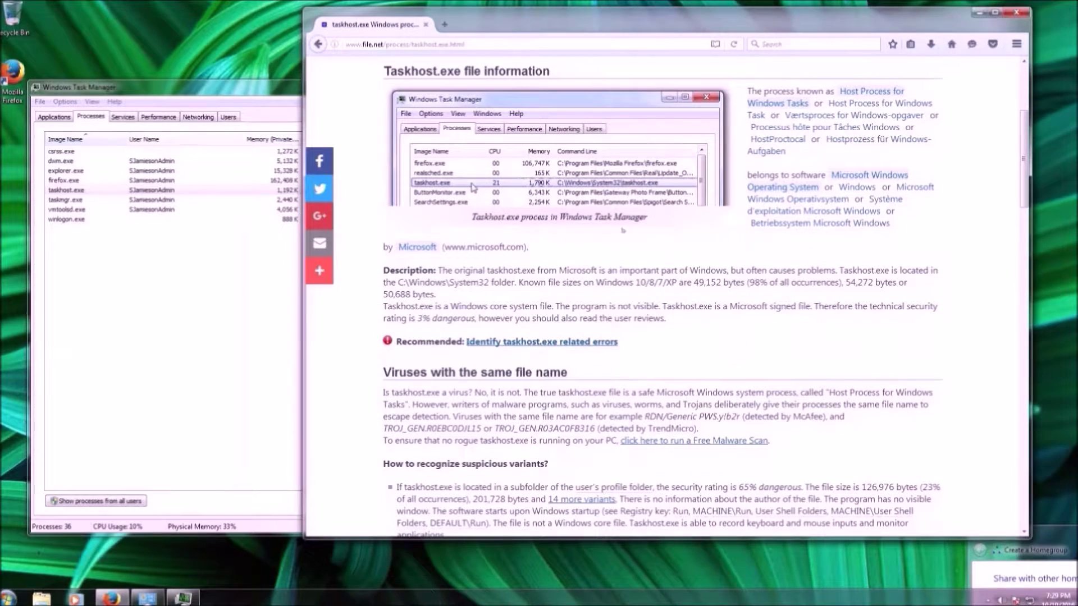
{"action": "middle_click", "coordinate": [594, 292]}
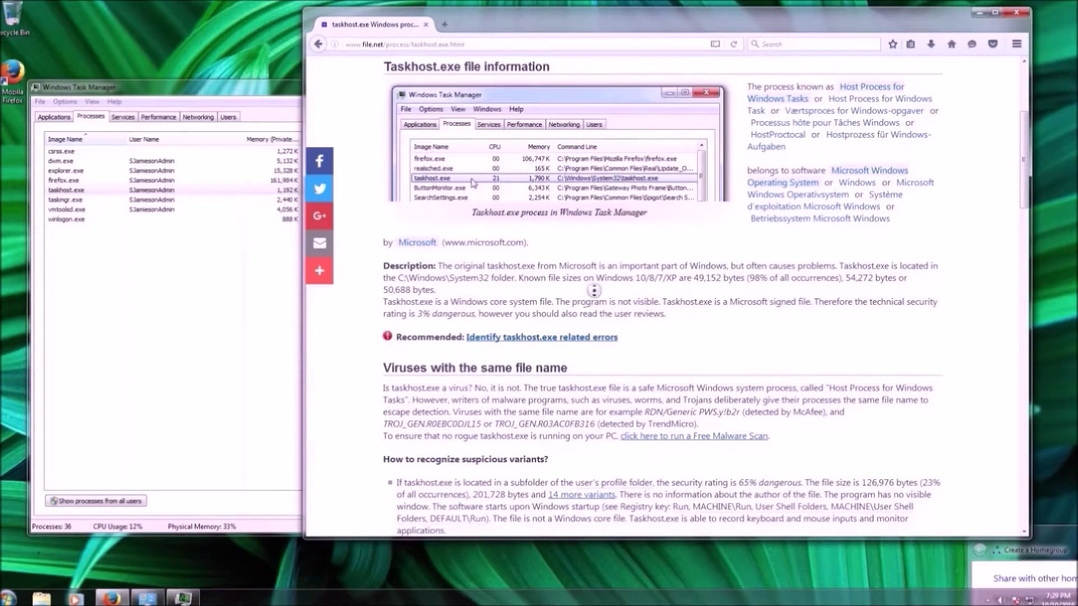
{"action": "middle_click", "coordinate": [594, 291]}
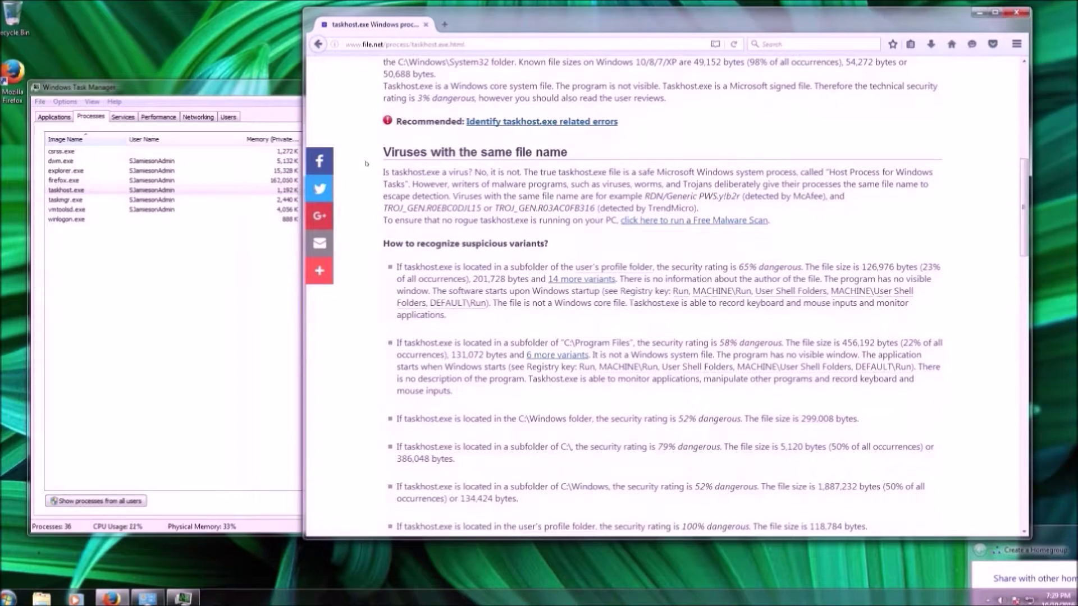
Examine the sections on viruses with the same file name and how to recognize suspicious variants of taskhost.exe by location and size
{"action": "mouse_move", "coordinate": [383, 172]}
{"action": "left_mouse_down"}
{"action": "mouse_move", "coordinate": [427, 207]}
{"action": "mouse_move", "coordinate": [813, 224]}
{"action": "mouse_move", "coordinate": [387, 150]}
{"action": "mouse_move", "coordinate": [382, 171]}
{"action": "mouse_move", "coordinate": [441, 172]}
{"action": "mouse_move", "coordinate": [389, 172]}
{"action": "left_mouse_up"}
{"action": "left_click", "coordinate": [808, 225]}
{"action": "left_click", "coordinate": [442, 173]}
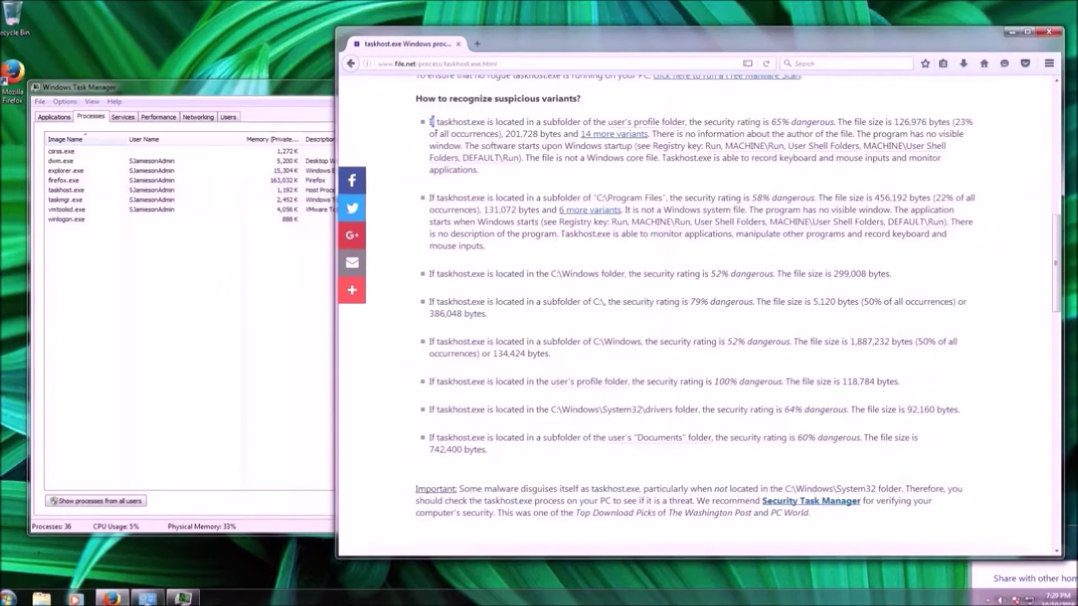
{"action": "left_click_drag", "start_coordinate": [432, 121], "coordinate": [514, 179]}
{"action": "left_click", "coordinate": [513, 180]}
{"action": "left_click_drag", "start_coordinate": [430, 198], "coordinate": [520, 275]}
{"action": "left_click", "coordinate": [442, 274]}
{"action": "triple_click", "coordinate": [430, 277]}
{"action": "triple_click", "coordinate": [510, 301]}
{"action": "double_click", "coordinate": [510, 341]}
{"action": "triple_click", "coordinate": [509, 342]}
{"action": "triple_click", "coordinate": [491, 381]}
{"action": "double_click", "coordinate": [509, 437]}
{"action": "mouse_move", "coordinate": [538, 386]}
{"action": "left_mouse_down"}
{"action": "mouse_move", "coordinate": [545, 414]}
{"action": "mouse_move", "coordinate": [534, 395]}
{"action": "left_mouse_up"}
{"action": "scroll", "coordinate": [546, 411], "scroll_direction": "up", "scroll_amount": 4}
{"action": "left_click", "coordinate": [518, 346]}
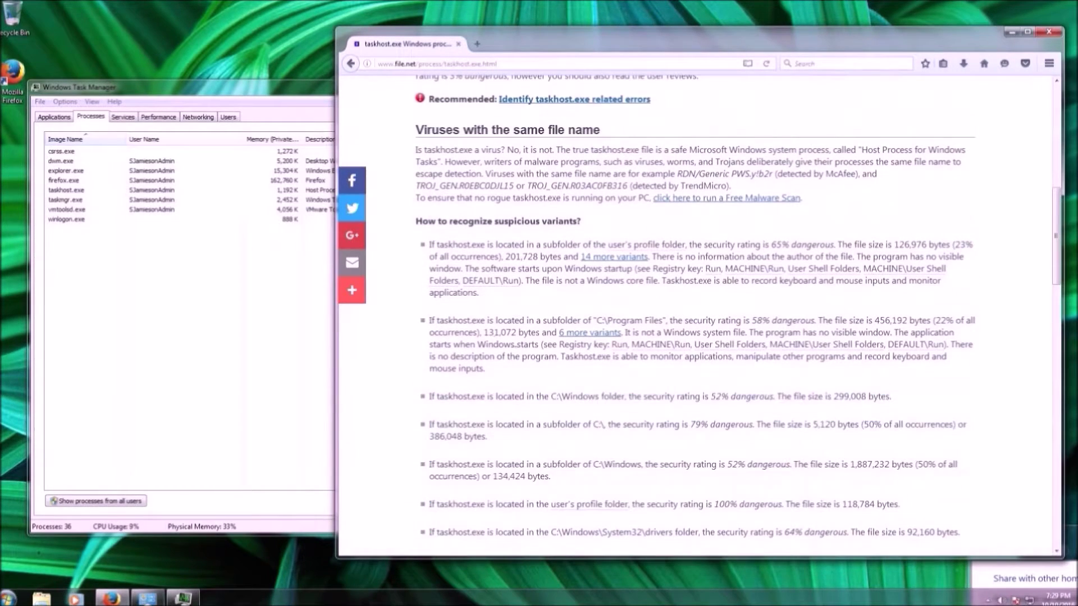
{"action": "scroll", "coordinate": [518, 347], "scroll_direction": "up", "scroll_amount": 3}
{"action": "scroll", "coordinate": [527, 245], "scroll_direction": "up", "scroll_amount": 2}
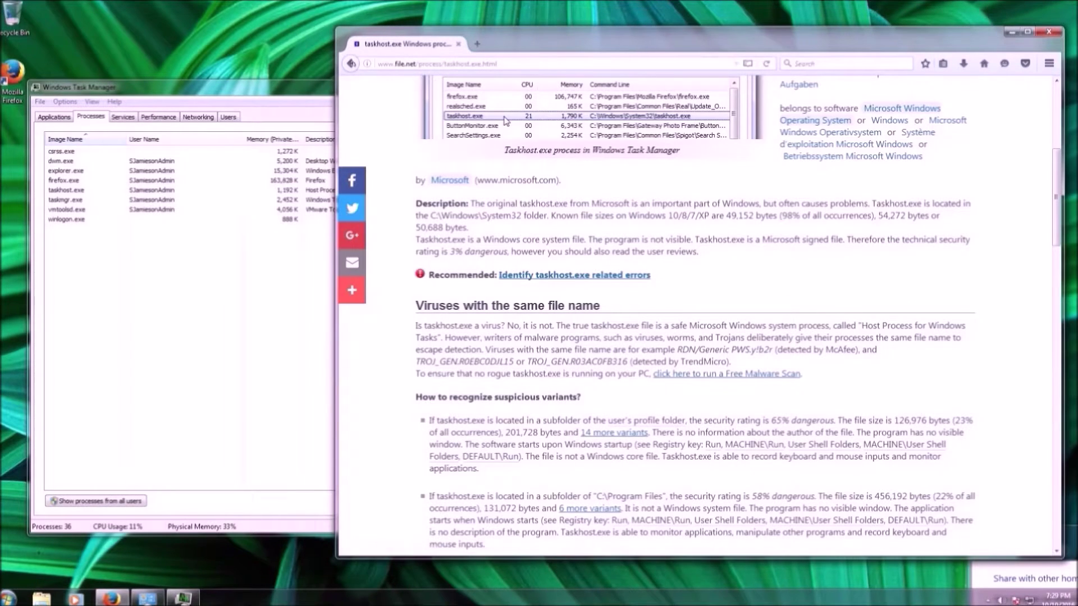
{"action": "left_click", "coordinate": [351, 63]}
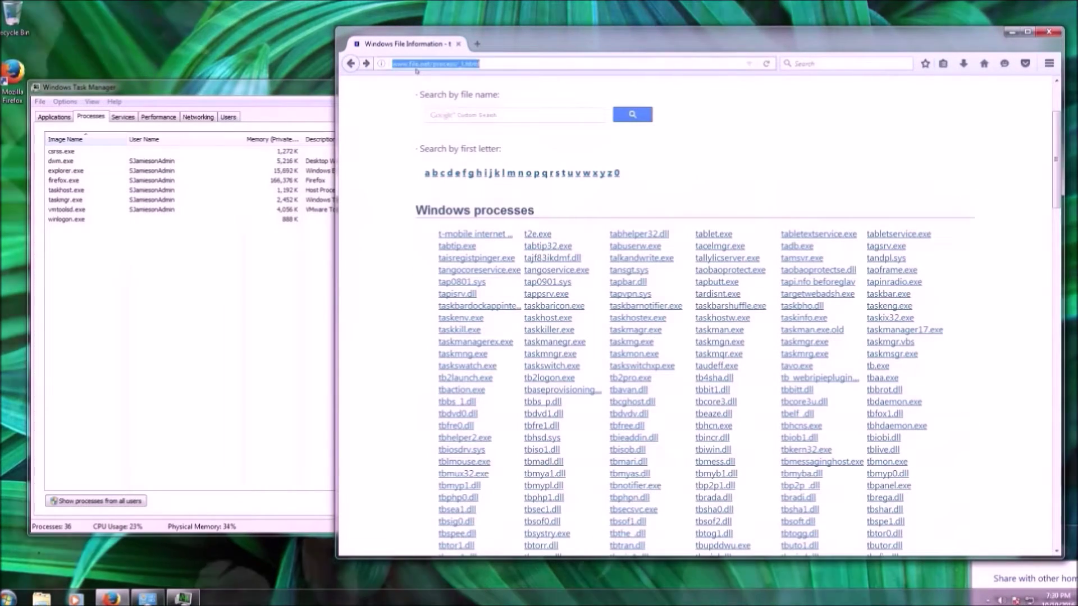
{"action": "left_click", "coordinate": [418, 65]}
{"action": "type", "text": "www."}
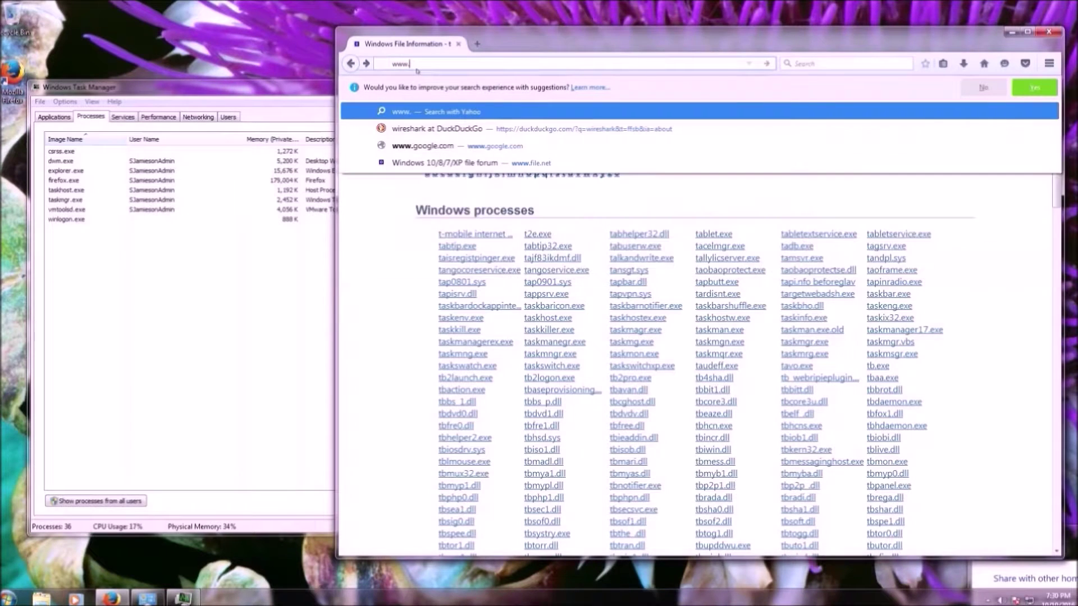
{"action": "type", "text": "pro"}
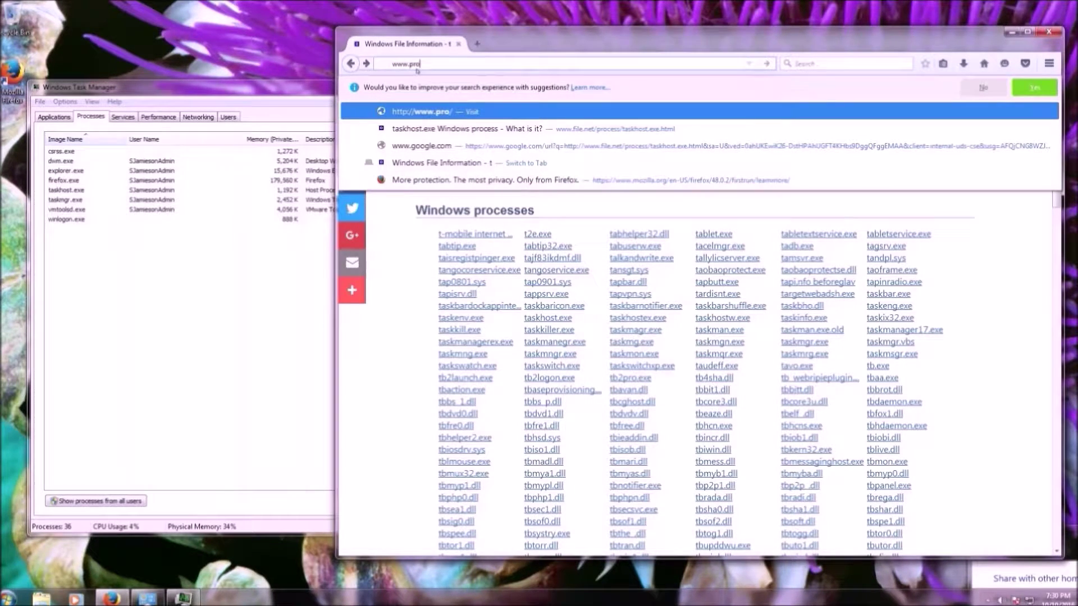
{"action": "type", "text": "cesslibrary.com/directory"}
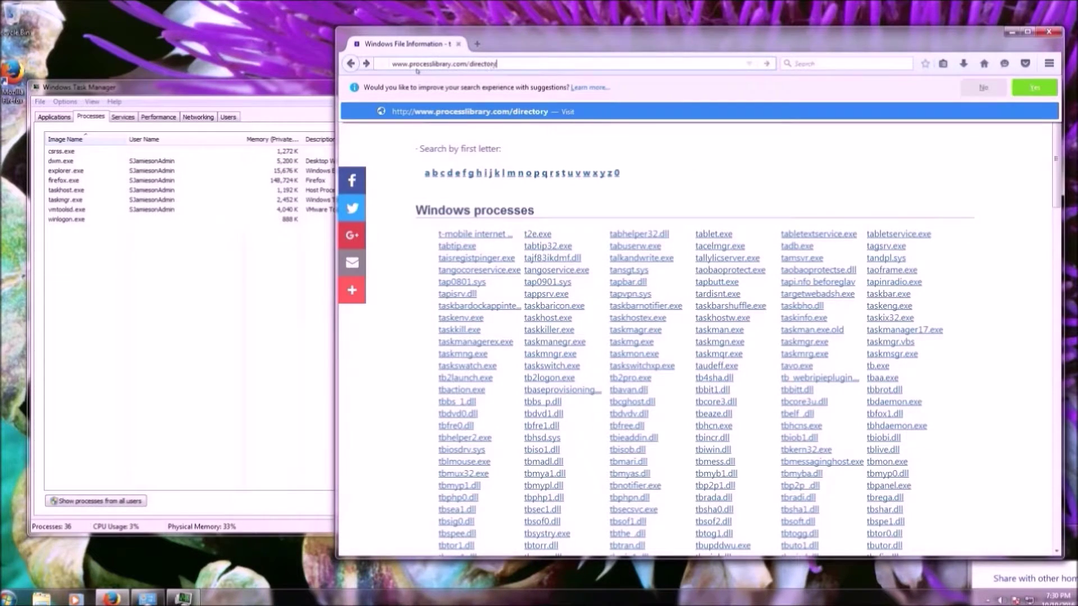
{"action": "key", "text": "Return"}
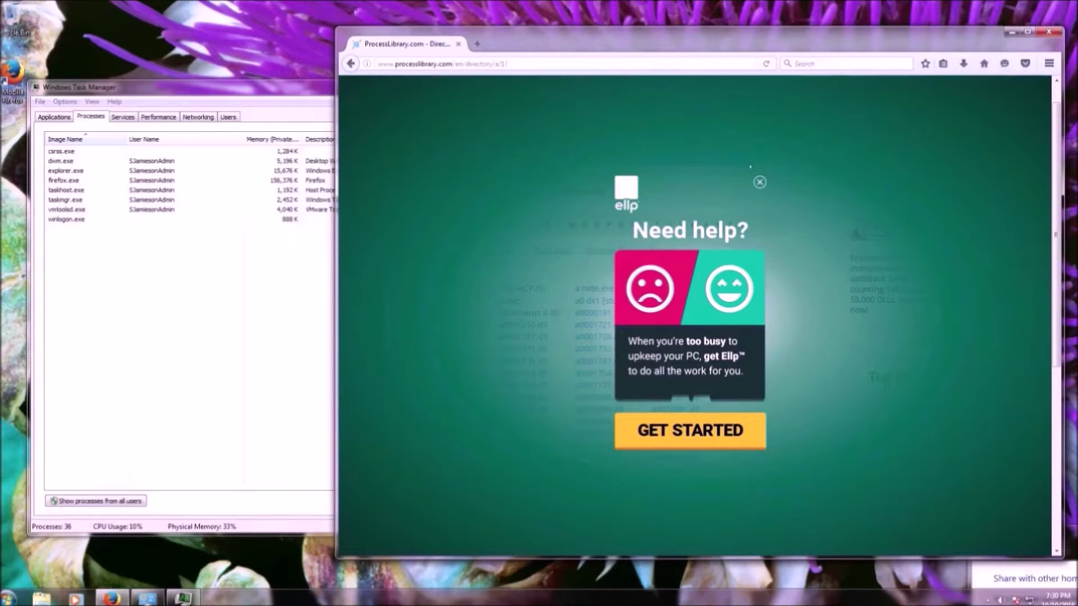
{"action": "left_click", "coordinate": [760, 182]}
Select dwm.exe in Task Manager, widen the Description column to show full text, and bring the Process Library window back in front
{"action": "left_click", "coordinate": [143, 230]}
{"action": "left_click", "coordinate": [78, 171]}
{"action": "left_click", "coordinate": [56, 162]}
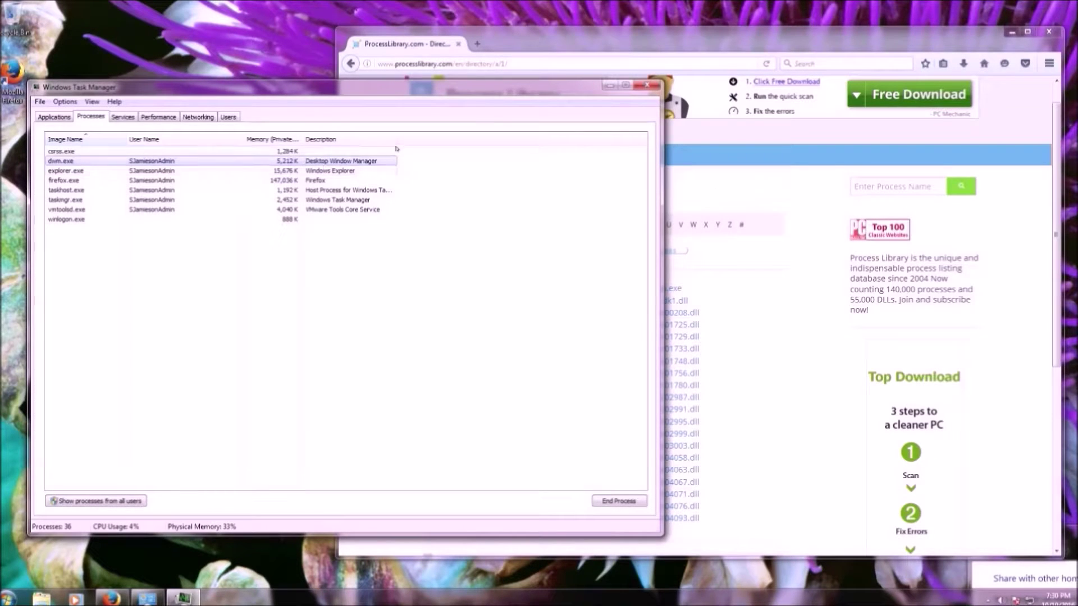
{"action": "left_click_drag", "start_coordinate": [397, 139], "coordinate": [414, 136]}
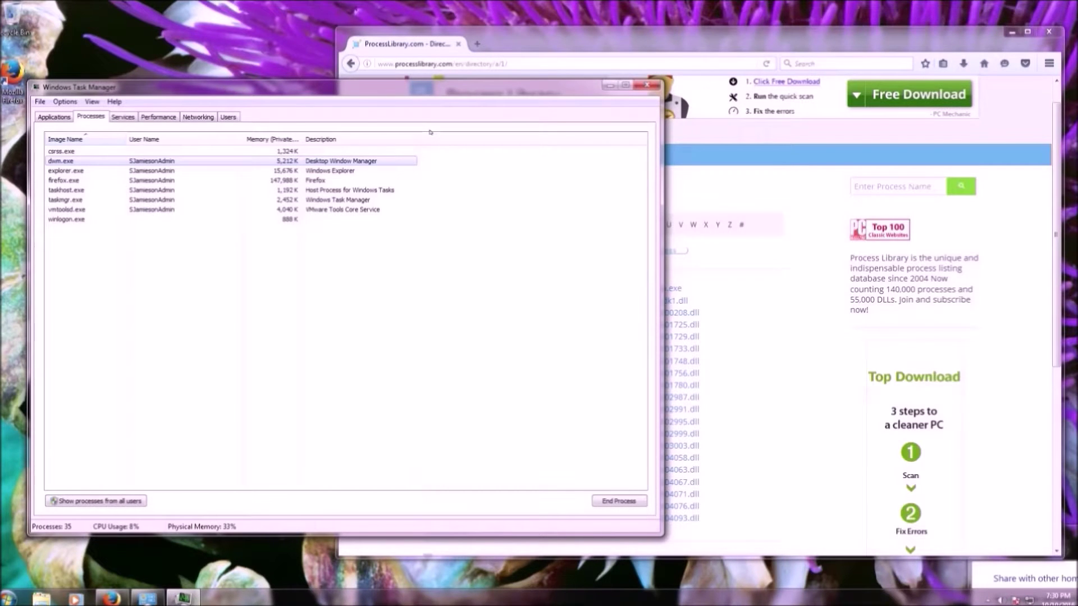
{"action": "mouse_move", "coordinate": [818, 50]}
{"action": "left_mouse_down"}
{"action": "mouse_move", "coordinate": [813, 38]}
{"action": "mouse_move", "coordinate": [854, 43]}
{"action": "mouse_move", "coordinate": [830, 43]}
{"action": "left_mouse_up"}
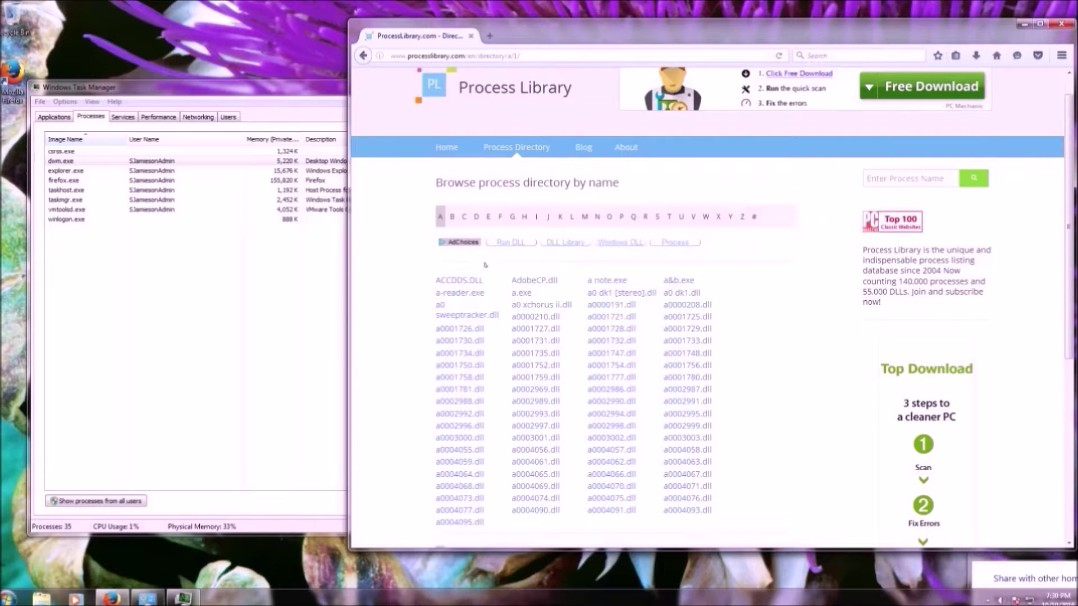
Look through the Process Library directory listing for the letter A and the listing for the letter D
{"action": "middle_click", "coordinate": [744, 330]}
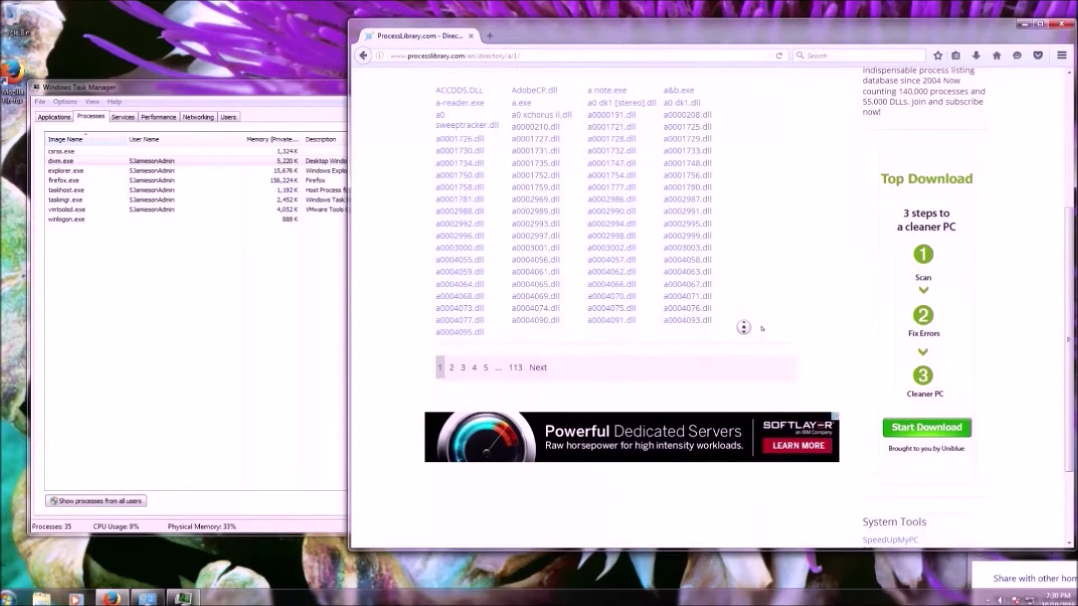
{"action": "left_click", "coordinate": [779, 277]}
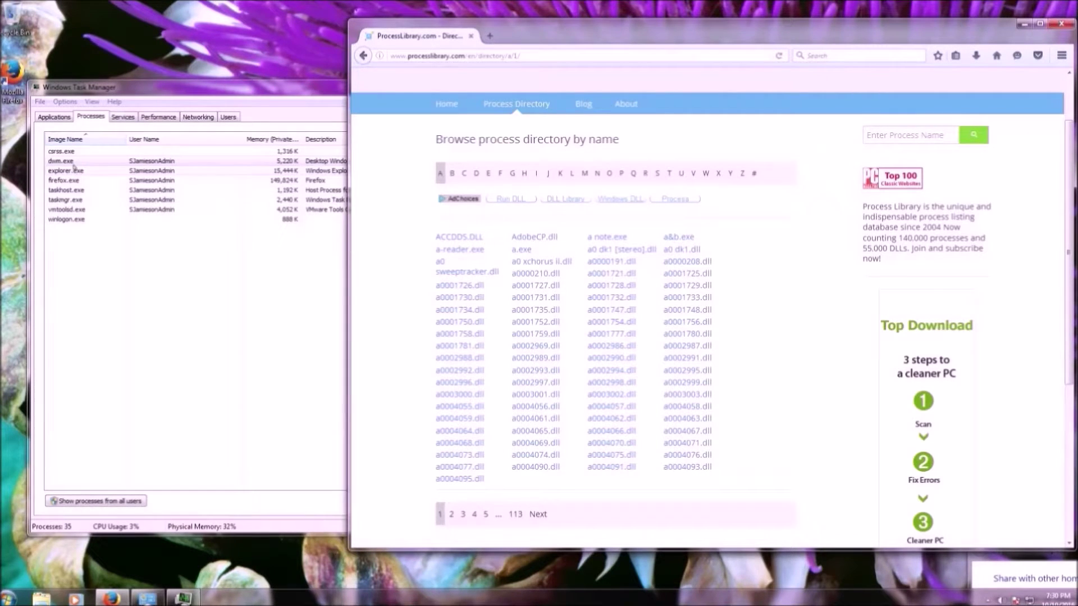
{"action": "left_click", "coordinate": [476, 173]}
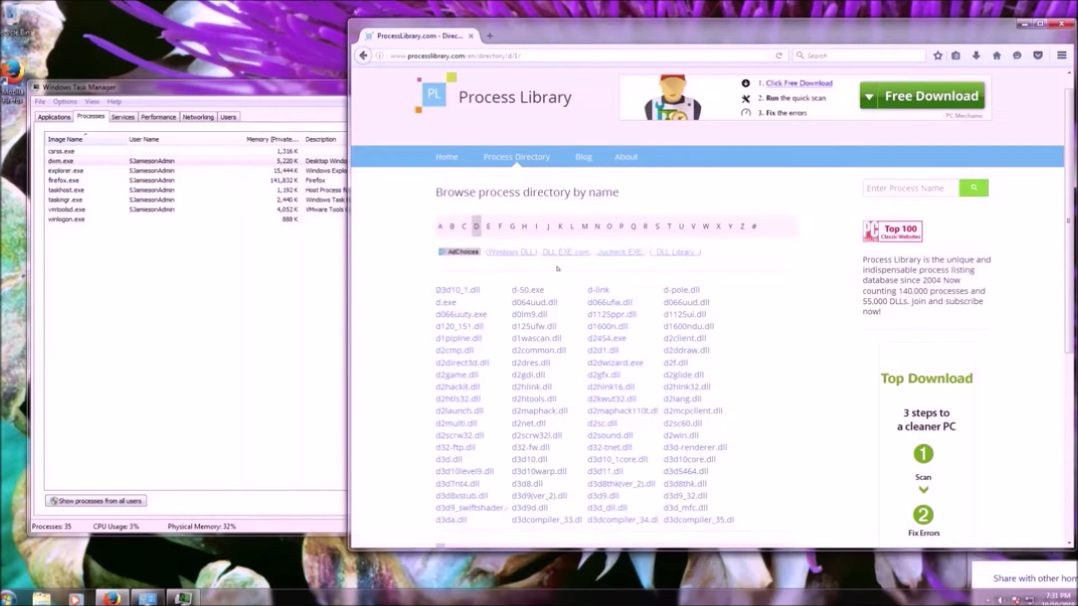
{"action": "scroll", "coordinate": [430, 320], "scroll_direction": "down", "scroll_amount": 2}
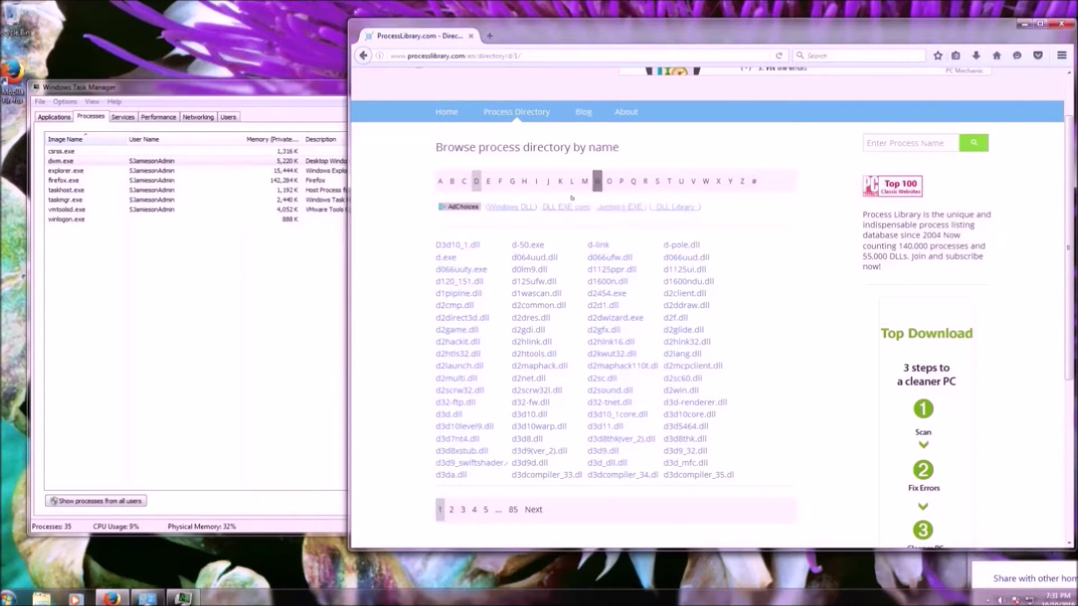
Search Process Library for dwm.exe, highlight the result's summary and open its full process page
{"action": "left_click", "coordinate": [904, 142]}
{"action": "type", "text": "dwm.exe"}
{"action": "key", "text": "Return"}
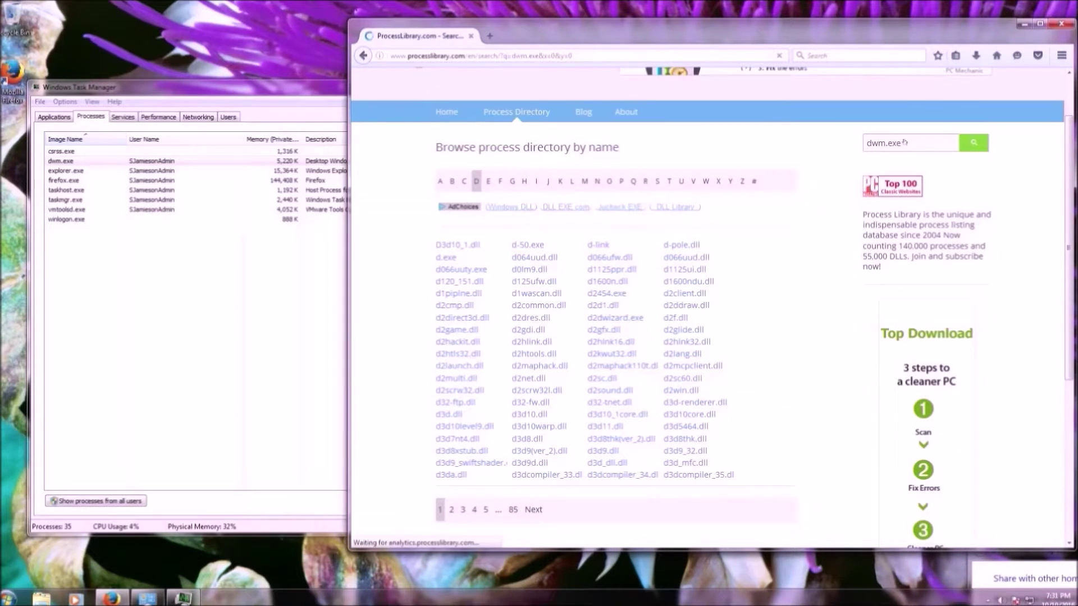
{"action": "scroll", "coordinate": [480, 346], "scroll_direction": "down", "scroll_amount": 1}
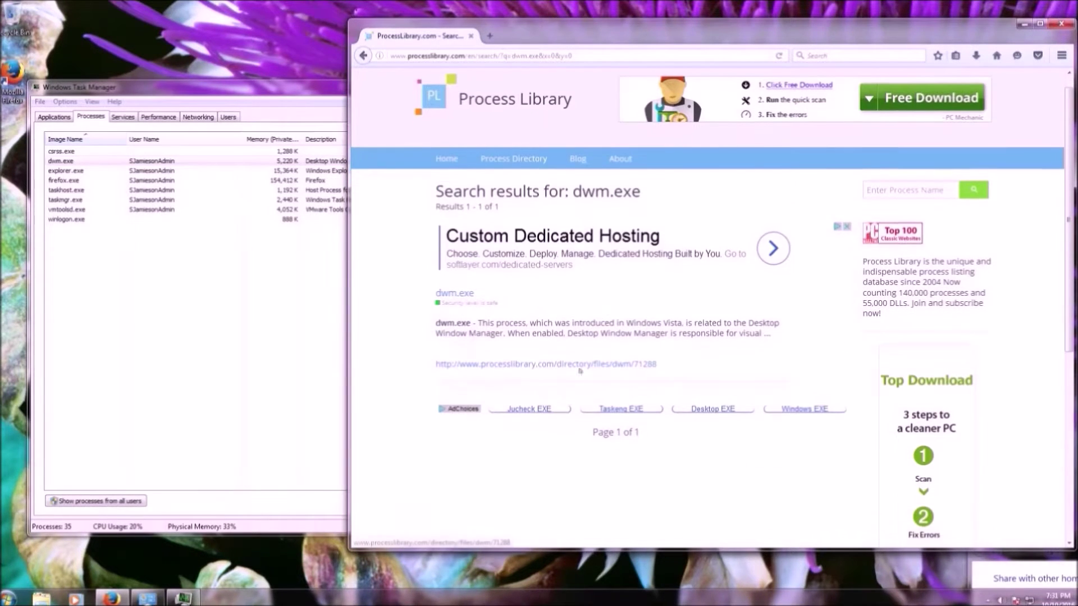
{"action": "triple_click", "coordinate": [508, 324]}
{"action": "triple_click", "coordinate": [509, 323]}
{"action": "triple_click", "coordinate": [508, 323]}
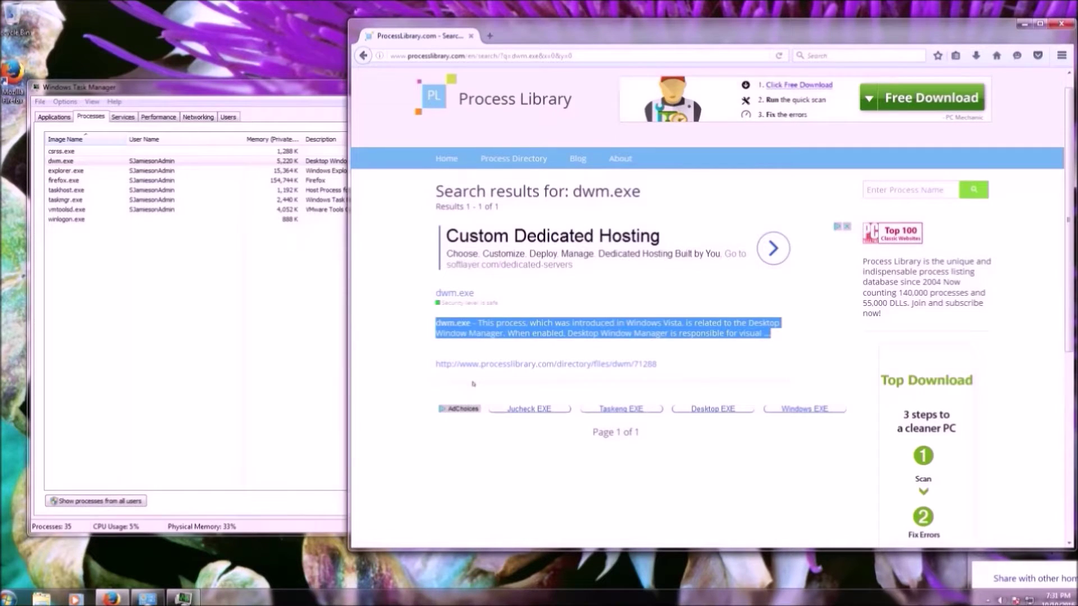
{"action": "left_click", "coordinate": [532, 363]}
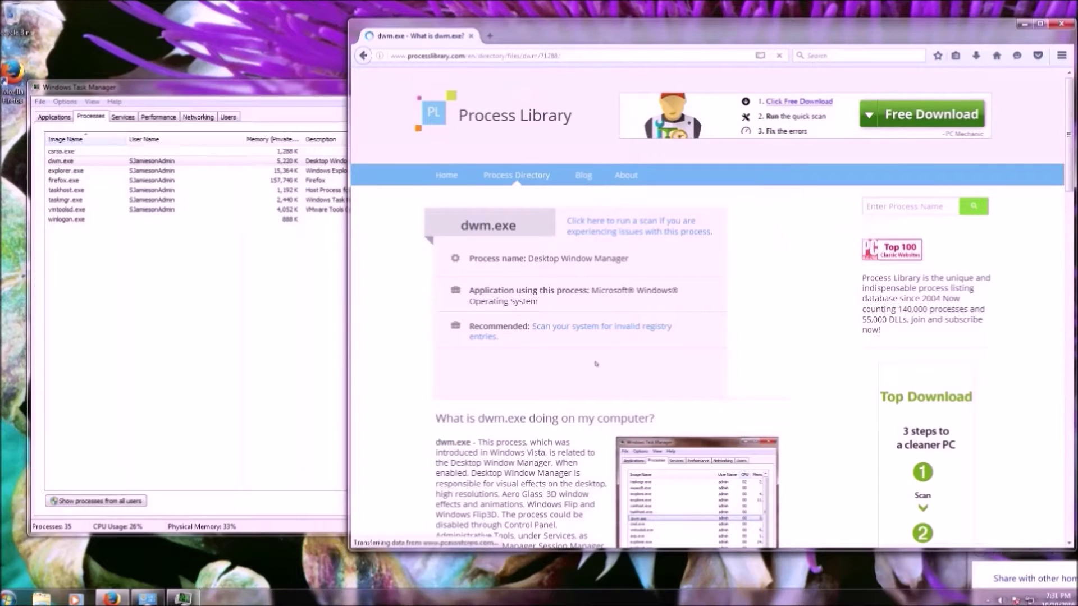
Read the dwm.exe page's sections on purpose, harmfulness, stopping or removing the process, CPU use and errors
{"action": "scroll", "coordinate": [579, 393], "scroll_direction": "down", "scroll_amount": 5}
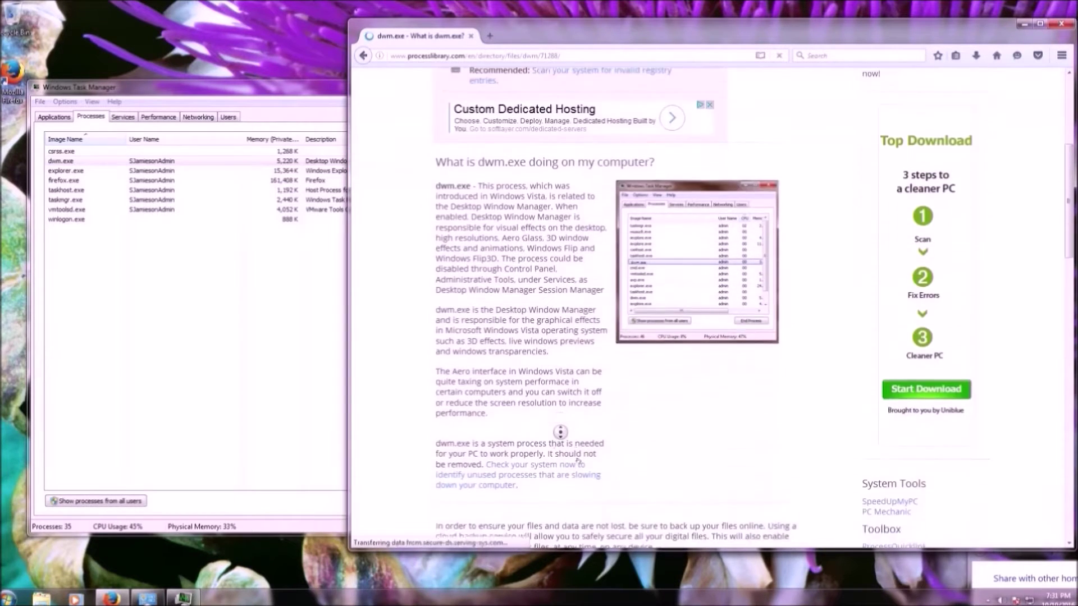
{"action": "scroll", "coordinate": [578, 461], "scroll_direction": "down", "scroll_amount": 10}
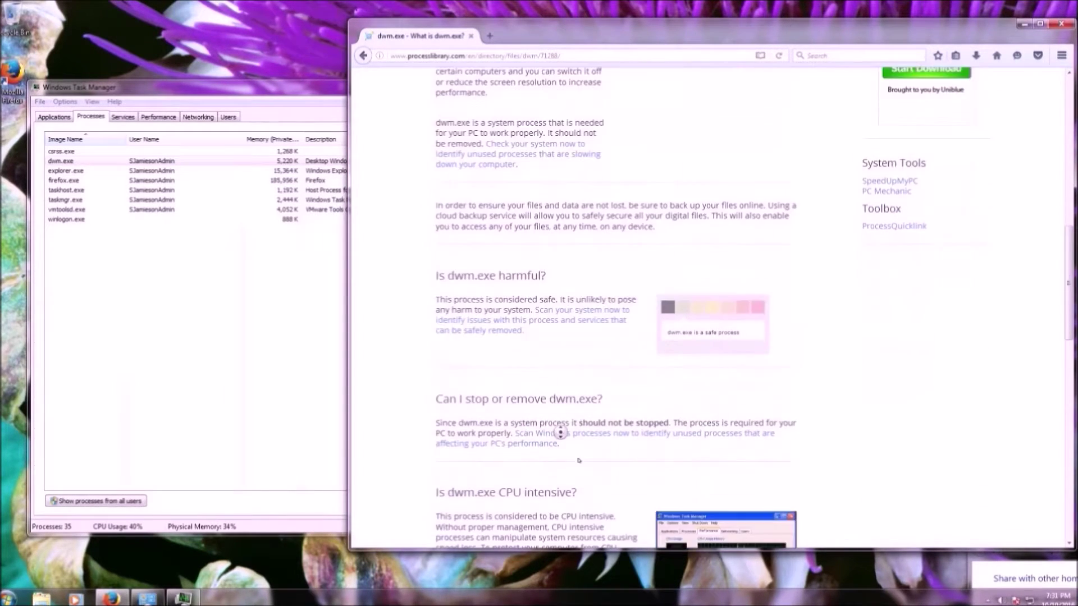
{"action": "scroll", "coordinate": [578, 461], "scroll_direction": "down", "scroll_amount": 5}
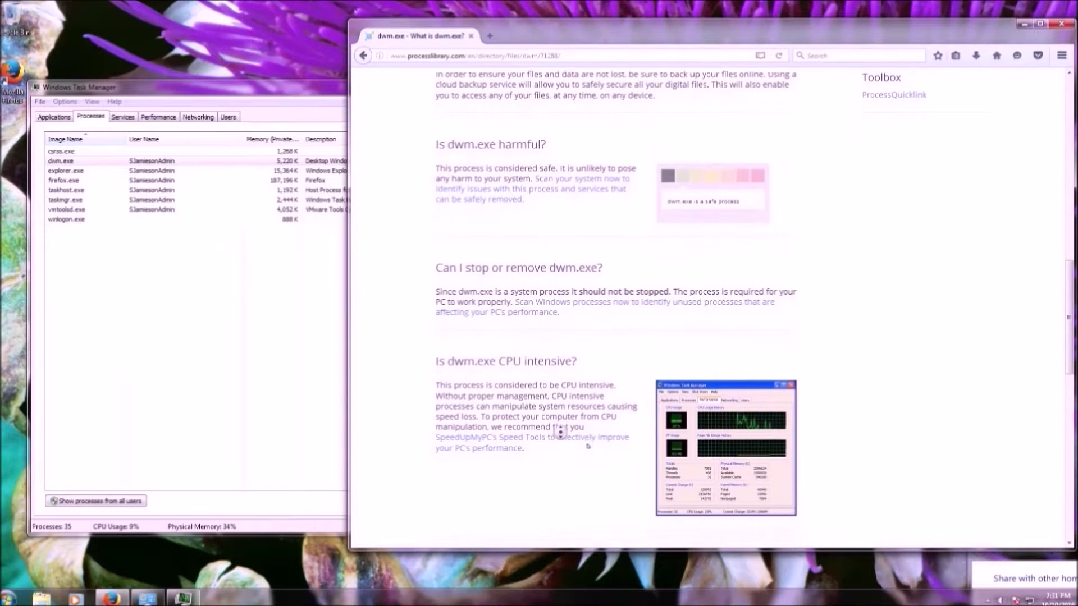
{"action": "scroll", "coordinate": [588, 446], "scroll_direction": "down", "scroll_amount": 5}
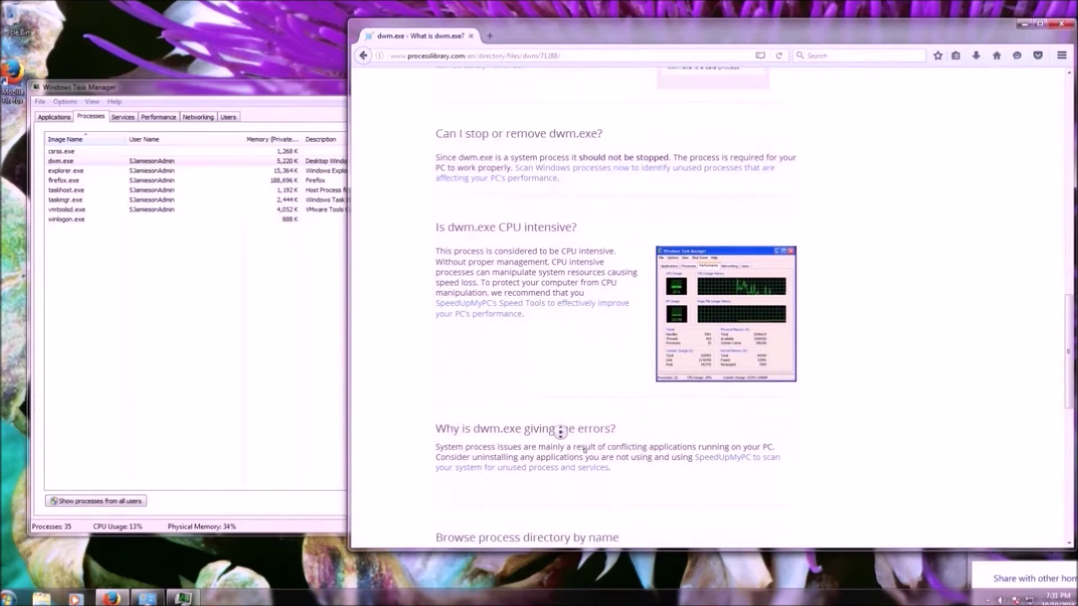
{"action": "scroll", "coordinate": [584, 450], "scroll_direction": "down", "scroll_amount": 4}
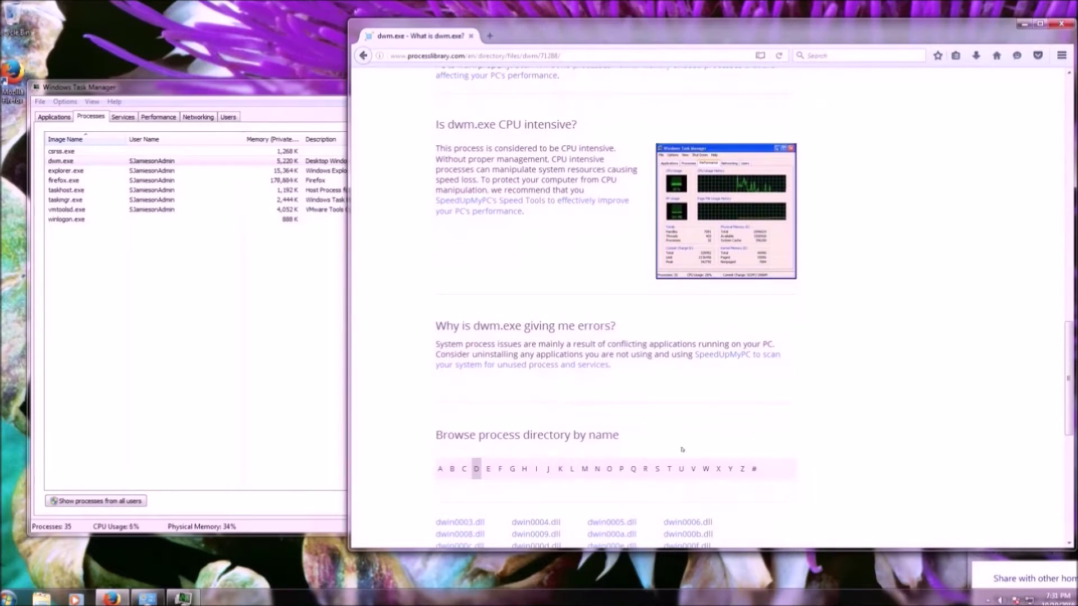
{"action": "left_click", "coordinate": [394, 56]}
{"action": "type", "text": "www.whati"}
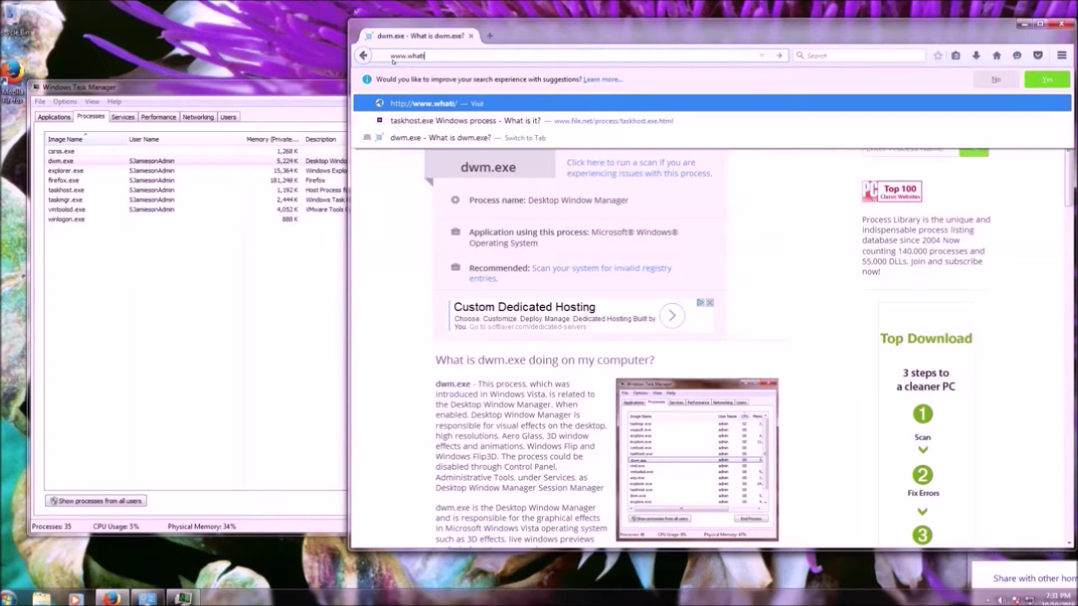
{"action": "key", "text": "BackSpace"}
{"action": "type", "text": "-is-exe."}
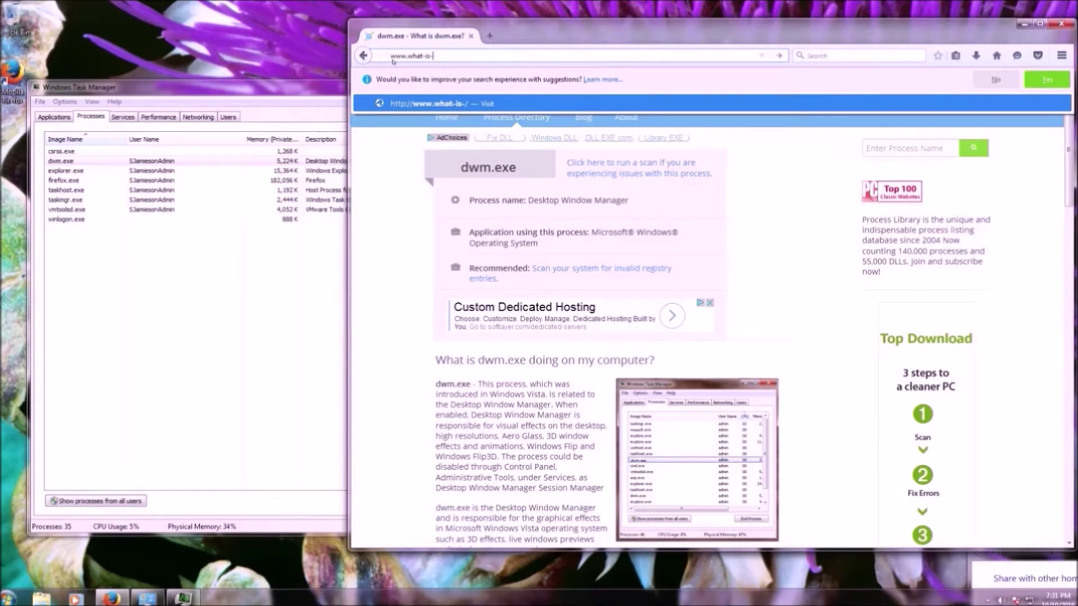
{"action": "type", "text": "com"}
{"action": "key", "text": "Return"}
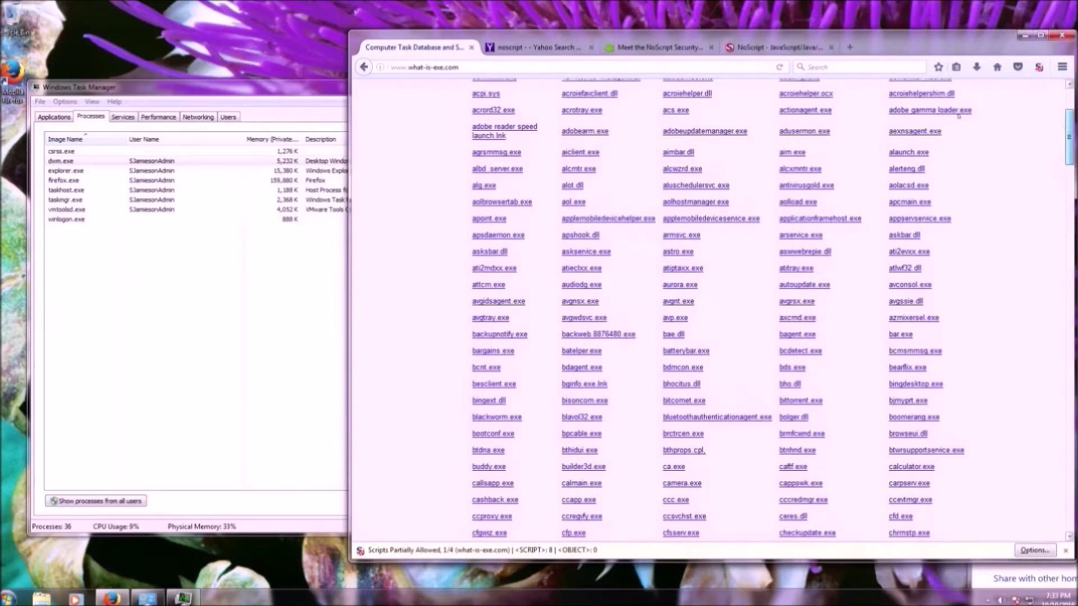
Pick out csrss.exe in Task Manager, find csrss.exe in the what-is-exe.com list and open its page
{"action": "left_click", "coordinate": [52, 152]}
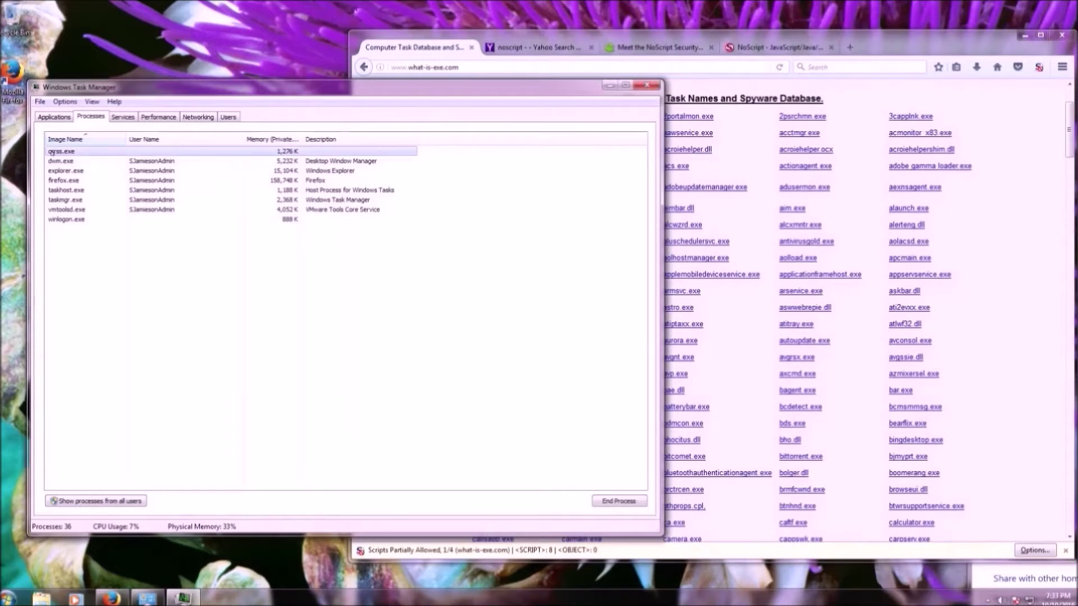
{"action": "left_click", "coordinate": [1066, 125]}
{"action": "key", "text": "ctrl+f"}
{"action": "type", "text": "csrss.exe"}
{"action": "key", "text": "Return"}
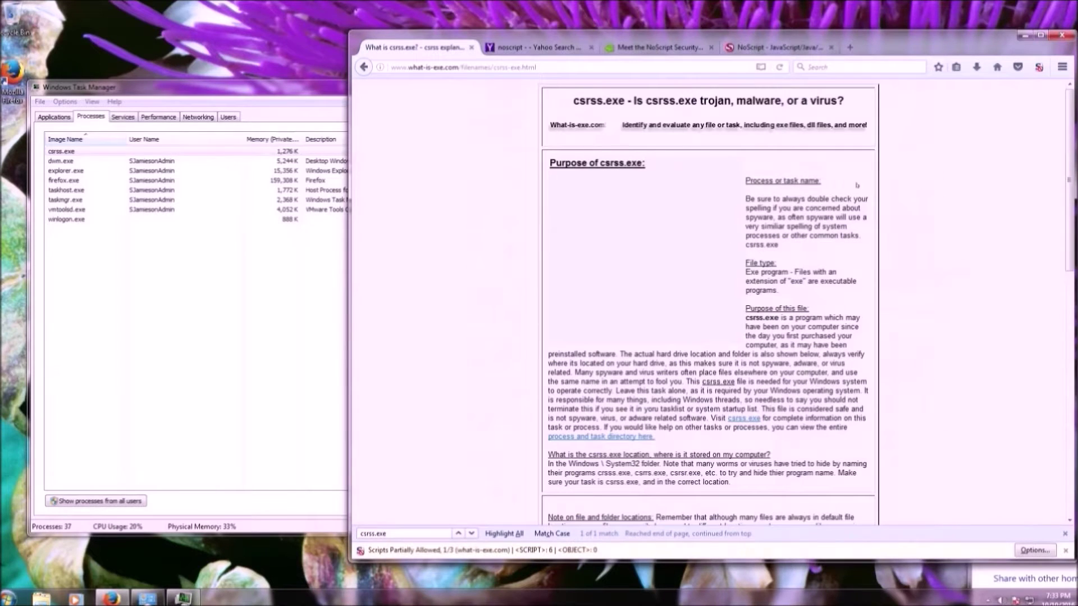
Read the csrss.exe page's process name section, highlighting the advice on double-checking spelling and similarly spelled spyware
{"action": "scroll", "coordinate": [933, 169], "scroll_direction": "down", "scroll_amount": 1}
{"action": "scroll", "coordinate": [934, 186], "scroll_direction": "up", "scroll_amount": 1}
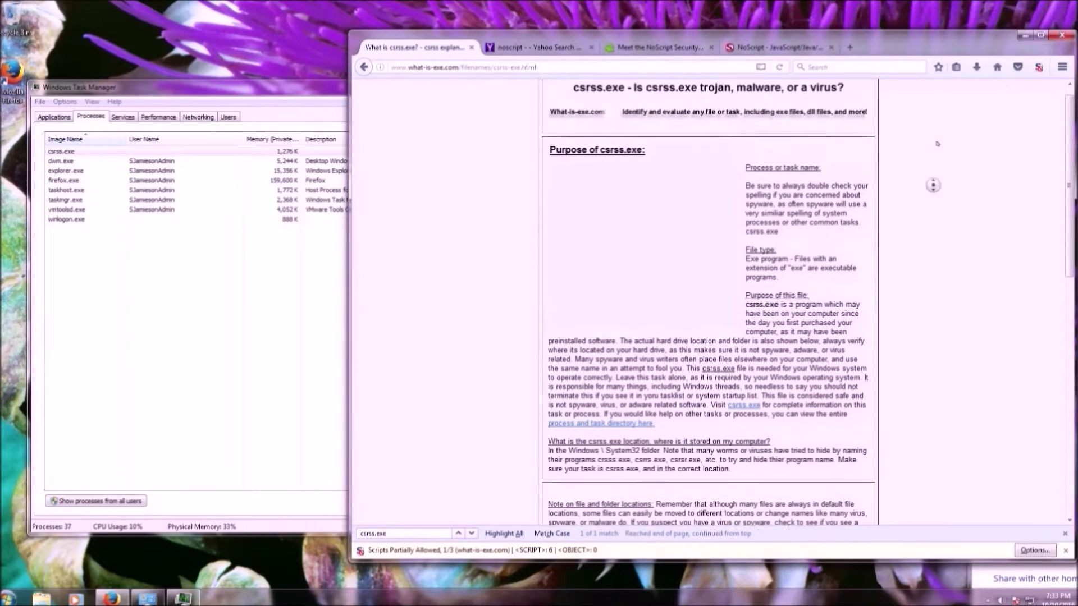
{"action": "mouse_move", "coordinate": [747, 200]}
{"action": "left_mouse_down"}
{"action": "mouse_move", "coordinate": [831, 212]}
{"action": "mouse_move", "coordinate": [783, 248]}
{"action": "mouse_move", "coordinate": [745, 199]}
{"action": "left_mouse_up"}
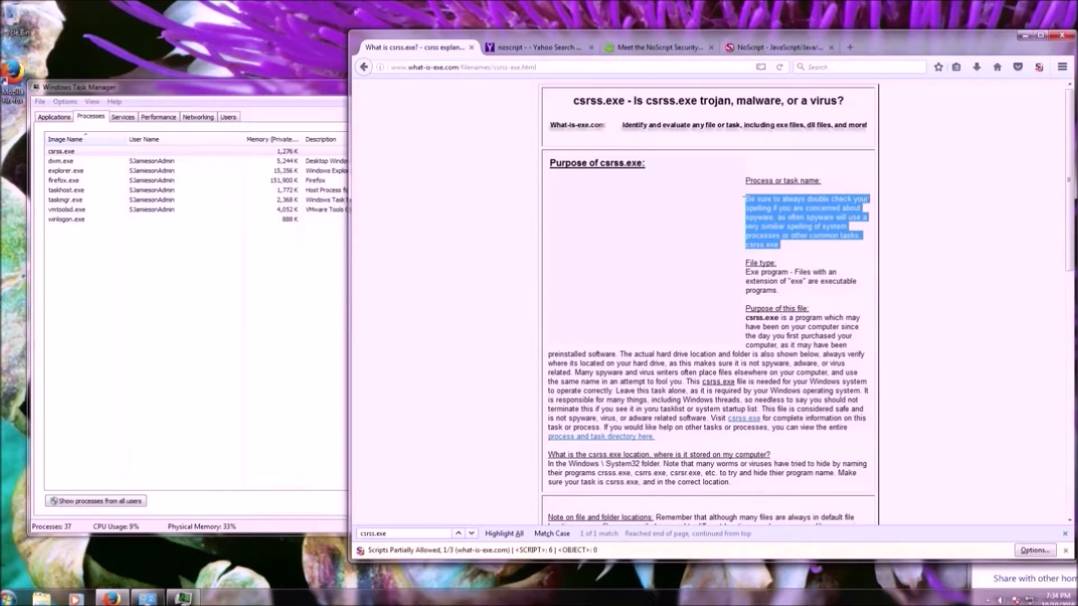
{"action": "triple_click", "coordinate": [804, 281]}
{"action": "triple_click", "coordinate": [789, 355]}
{"action": "double_click", "coordinate": [800, 227]}
{"action": "left_click", "coordinate": [804, 227]}
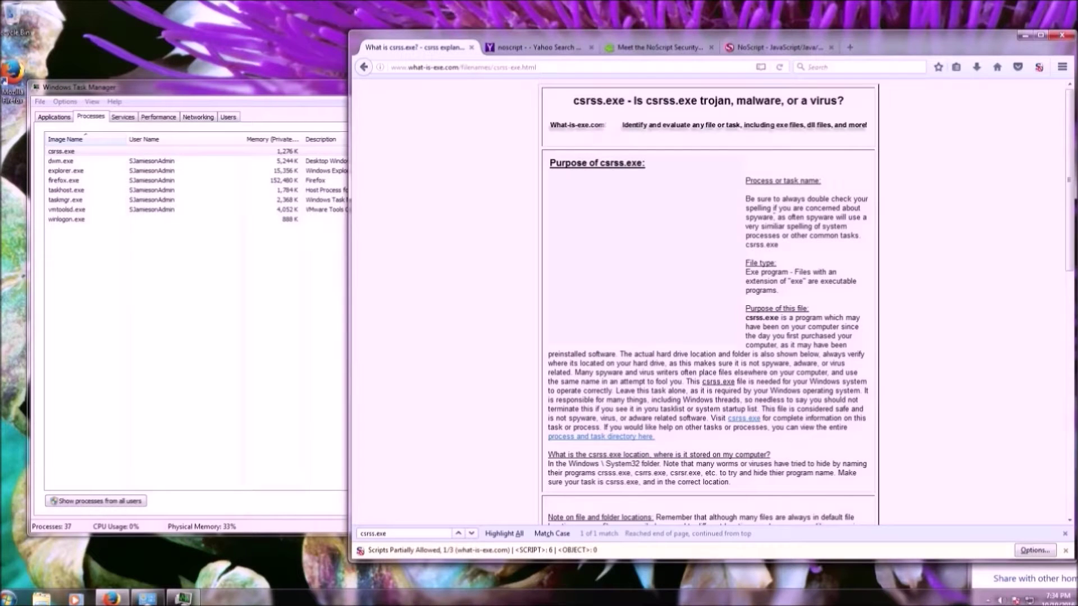
{"action": "left_click_drag", "start_coordinate": [744, 180], "coordinate": [756, 226]}
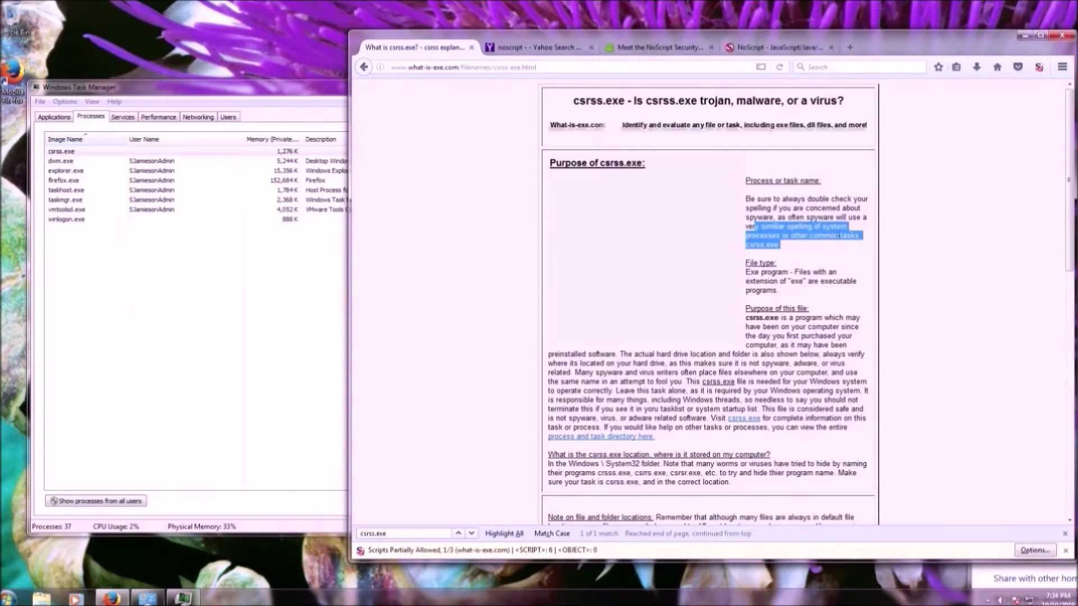
Examine the csrss.exe page's description of the file's purpose, highlighting the paragraph, and its file location notes
{"action": "scroll", "coordinate": [708, 303], "scroll_direction": "down", "scroll_amount": 1}
{"action": "triple_click", "coordinate": [797, 253]}
{"action": "double_click", "coordinate": [782, 189]}
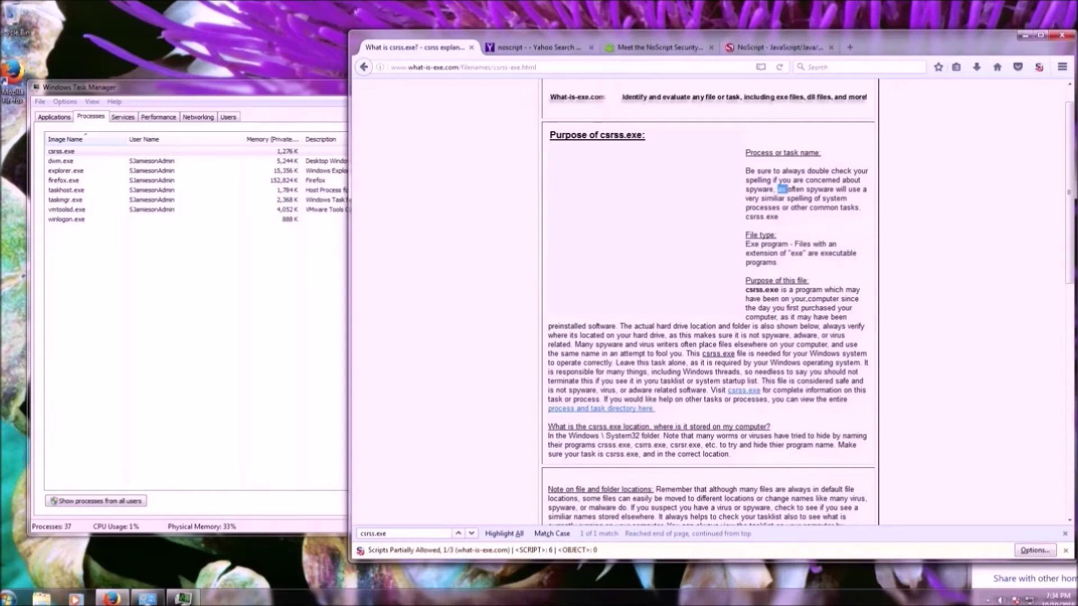
{"action": "scroll", "coordinate": [807, 312], "scroll_direction": "down", "scroll_amount": 3}
{"action": "triple_click", "coordinate": [789, 248]}
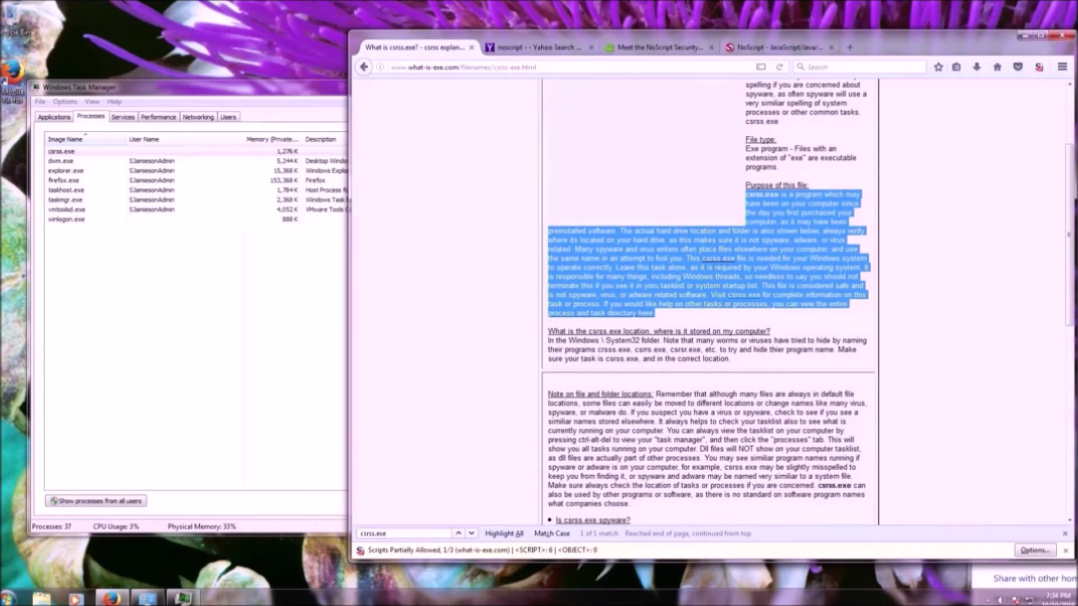
{"action": "left_click", "coordinate": [765, 195]}
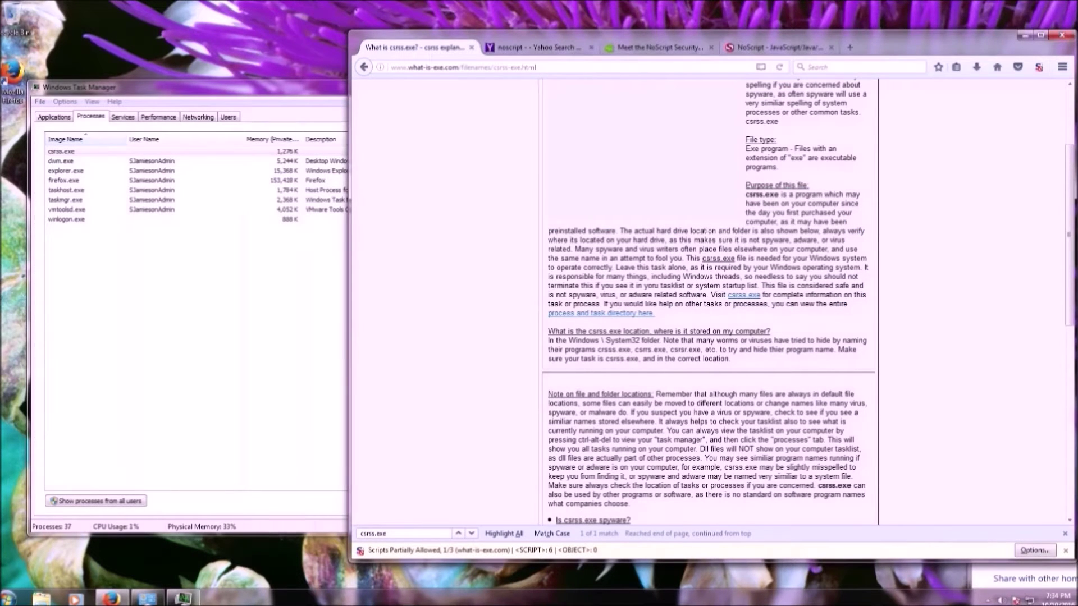
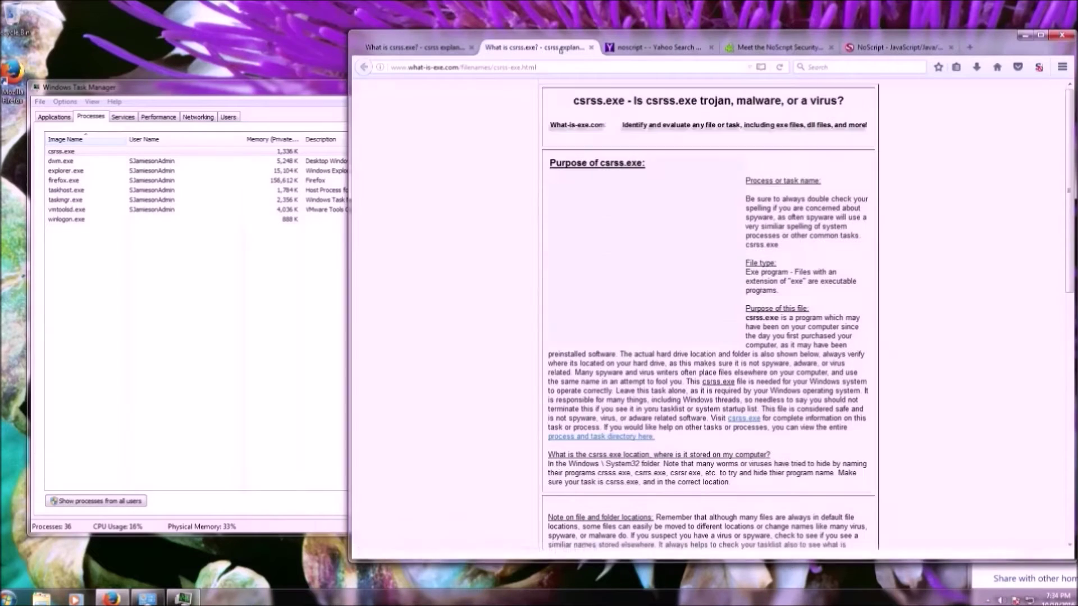
Close the duplicate csrss.exe page tab and look through the remaining copy of the page
{"action": "left_click", "coordinate": [433, 40]}
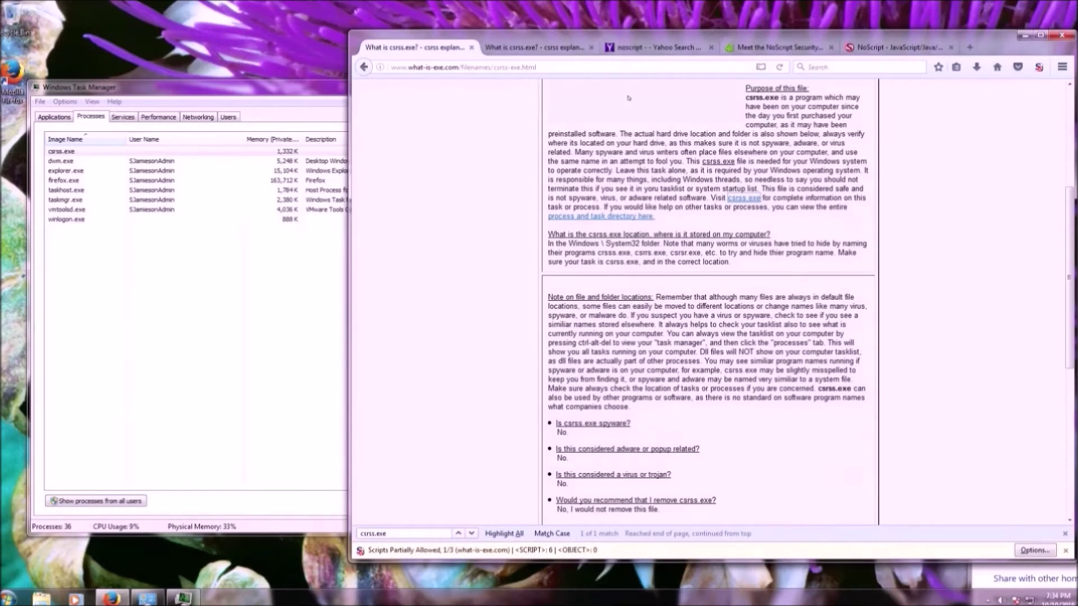
{"action": "left_click", "coordinate": [592, 47]}
{"action": "scroll", "coordinate": [499, 246], "scroll_direction": "down", "scroll_amount": 5}
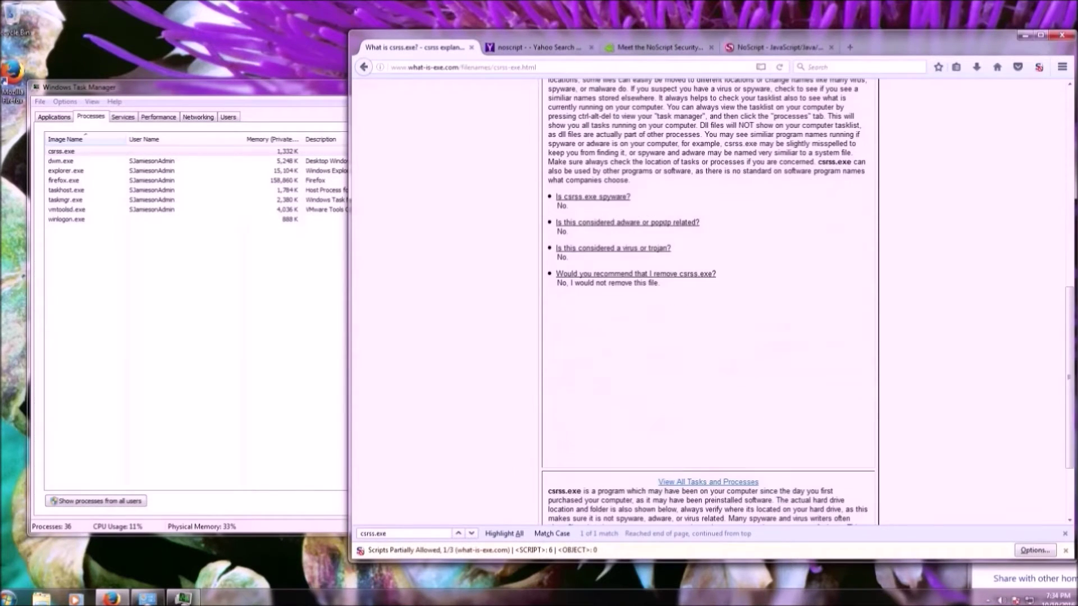
{"action": "scroll", "coordinate": [498, 246], "scroll_direction": "up", "scroll_amount": 10}
{"action": "scroll", "coordinate": [696, 324], "scroll_direction": "down", "scroll_amount": 3}
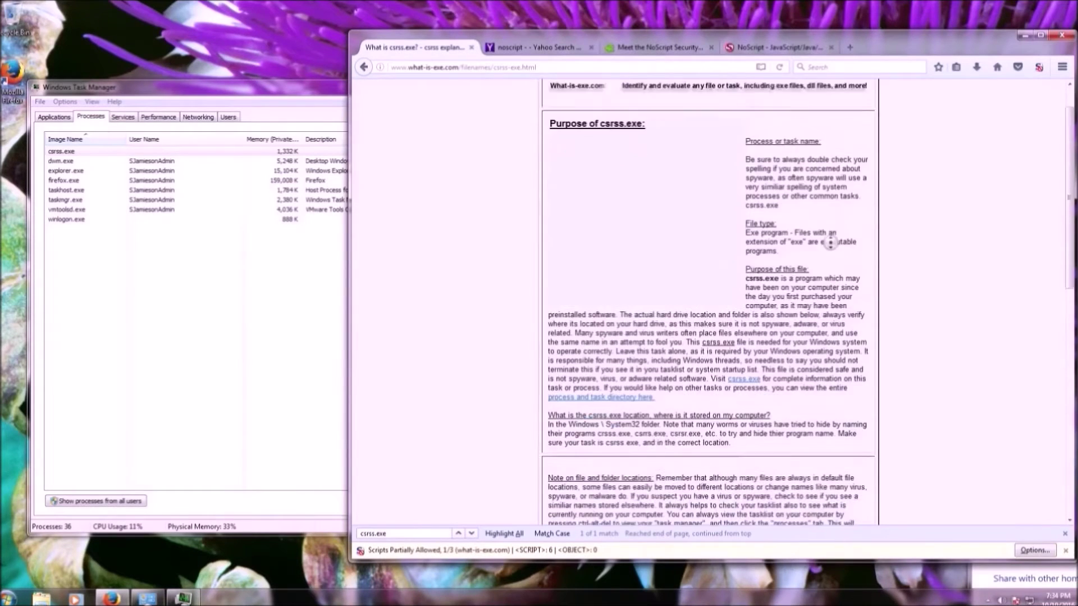
Review the csrss.exe page's questions on spyware, adware, viruses and removal, highlighting them together with the file location advice
{"action": "left_click_drag", "start_coordinate": [655, 337], "coordinate": [694, 439]}
{"action": "left_click", "coordinate": [740, 449]}
{"action": "middle_click", "coordinate": [740, 449]}
{"action": "left_click", "coordinate": [723, 494]}
{"action": "left_click_drag", "start_coordinate": [691, 381], "coordinate": [530, 241]}
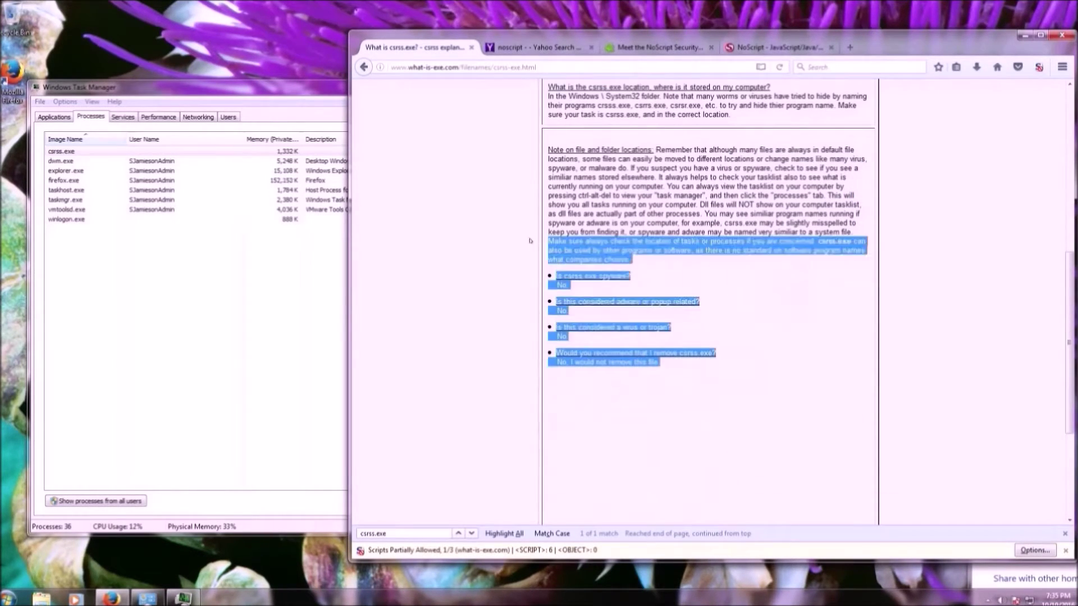
Read the answer to "Is csrss.exe spyware?", highlighting the question and its answer
{"action": "left_click", "coordinate": [645, 281]}
{"action": "left_click_drag", "start_coordinate": [573, 286], "coordinate": [553, 277]}
{"action": "left_click", "coordinate": [555, 276]}
{"action": "left_click", "coordinate": [627, 286]}
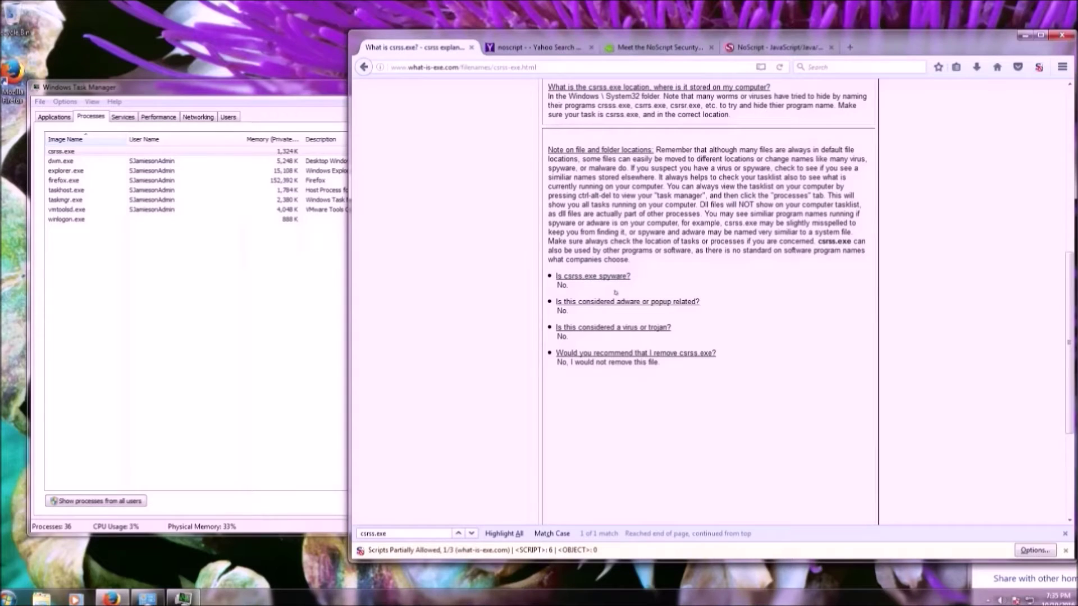
{"action": "left_click_drag", "start_coordinate": [573, 287], "coordinate": [551, 286]}
Rearrange the Task Manager and browser windows to expose the full process list, and select csrss.exe in it
{"action": "left_click_drag", "start_coordinate": [279, 95], "coordinate": [274, 158]}
{"action": "left_click_drag", "start_coordinate": [914, 49], "coordinate": [985, 46]}
{"action": "left_click", "coordinate": [81, 213]}
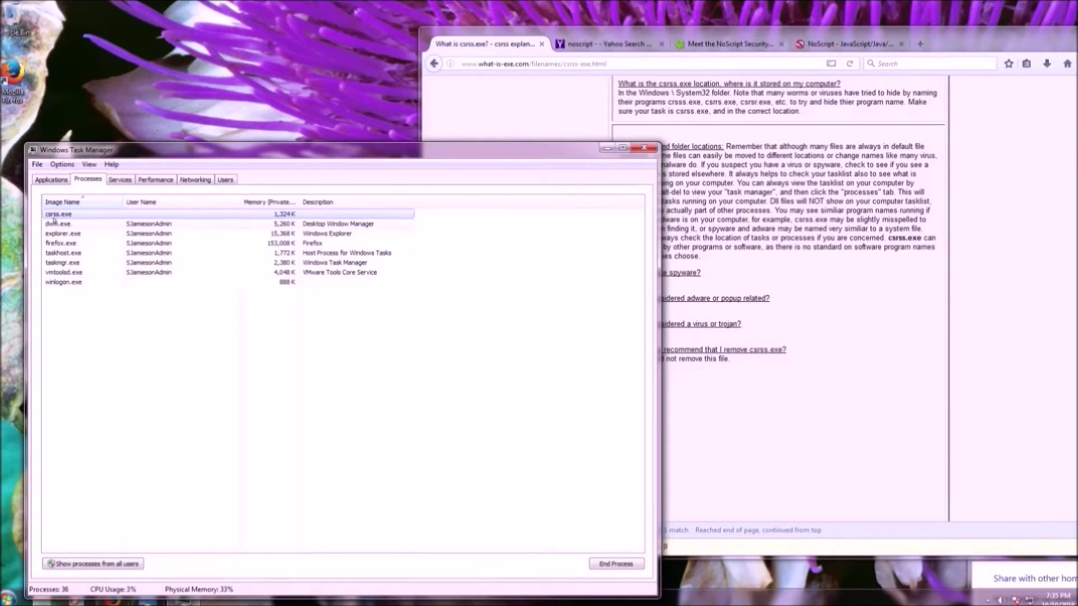
Revisit the csrss.exe page's spyware answer and its note on similarly named or misspelled files, highlighting the relevant text
{"action": "left_click", "coordinate": [789, 327]}
{"action": "double_click", "coordinate": [634, 281]}
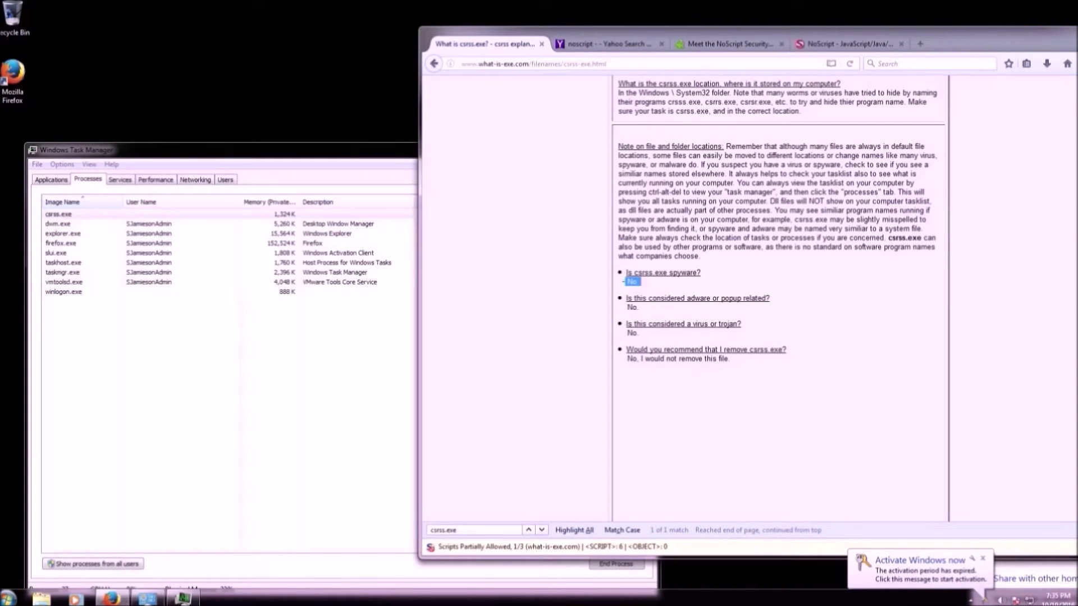
{"action": "left_click", "coordinate": [789, 211]}
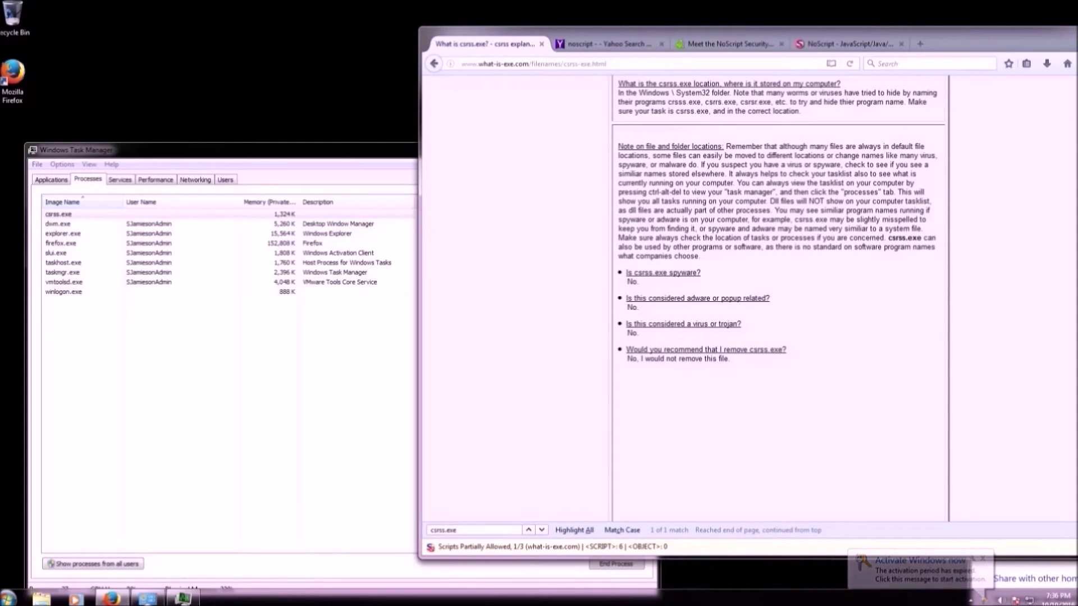
{"action": "left_click_drag", "start_coordinate": [699, 228], "coordinate": [921, 229]}
{"action": "left_click", "coordinate": [922, 229]}
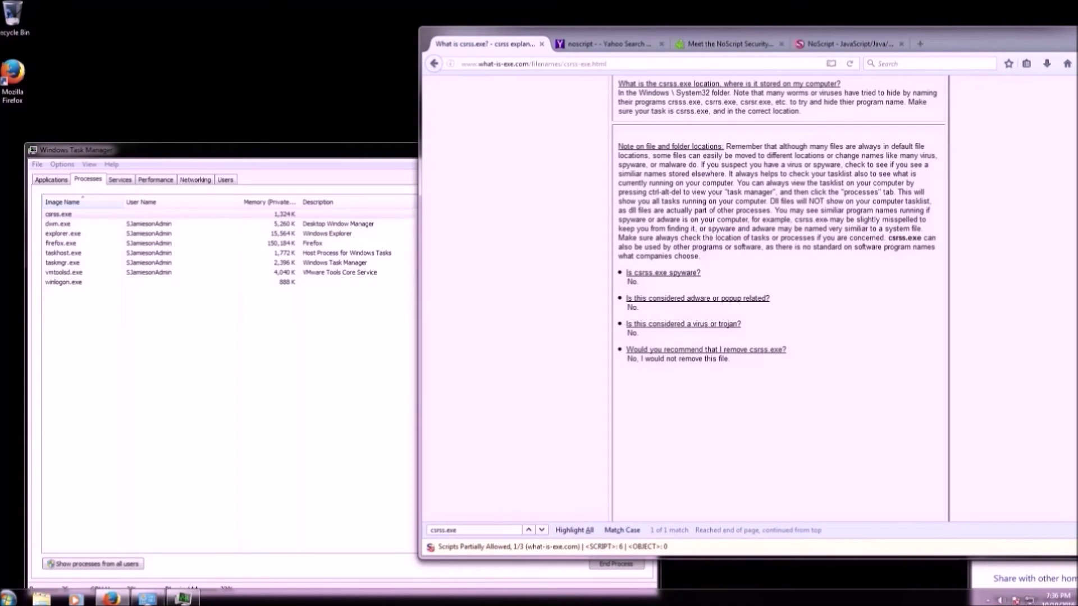
{"action": "left_click_drag", "start_coordinate": [782, 210], "coordinate": [715, 220]}
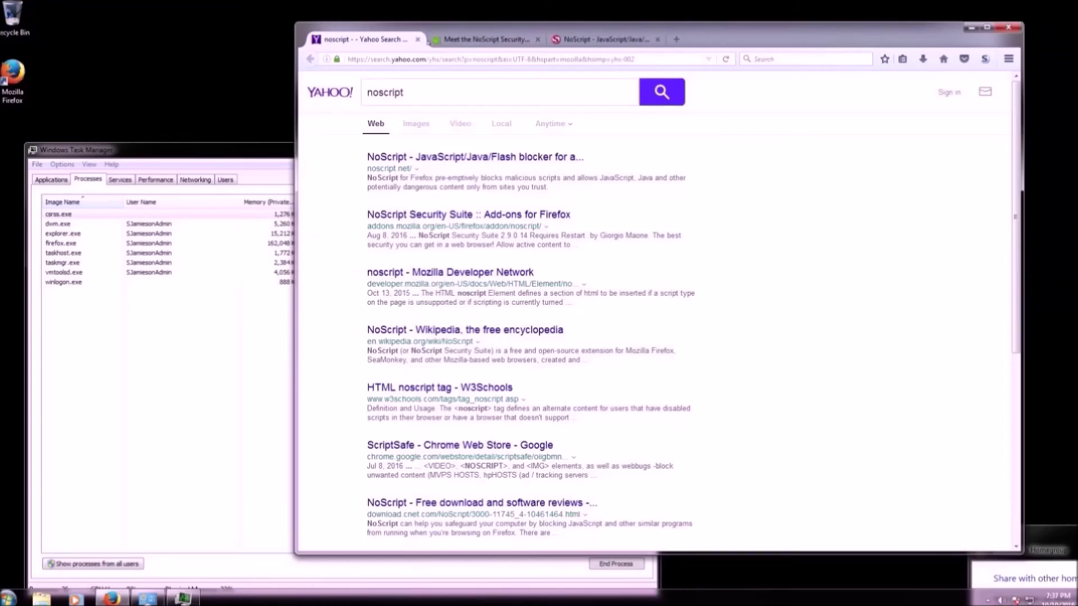
Close the NoScript tabs and the blank tab, keeping only the Yahoo search results open
{"action": "left_click", "coordinate": [436, 40]}
{"action": "left_click", "coordinate": [537, 40]}
{"action": "left_click", "coordinate": [548, 40]}
{"action": "left_click", "coordinate": [543, 38]}
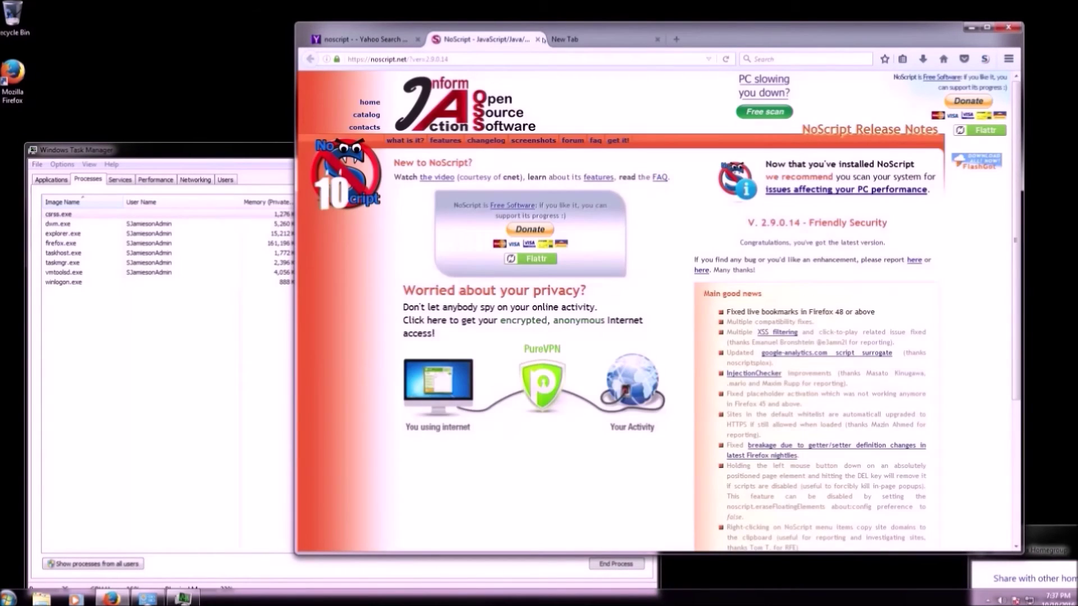
{"action": "left_click", "coordinate": [538, 39]}
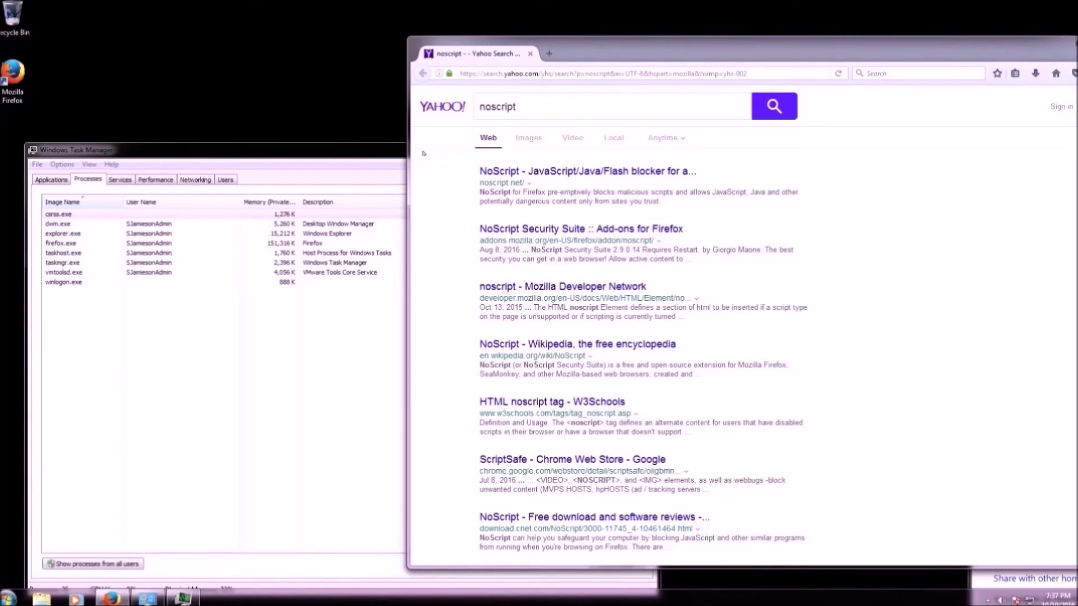
Search DuckDuckGo for "what is dwm.exe" and open the How-To Geek article "What Is dwm.exe and Why Is It Running?"
{"action": "left_click", "coordinate": [543, 106]}
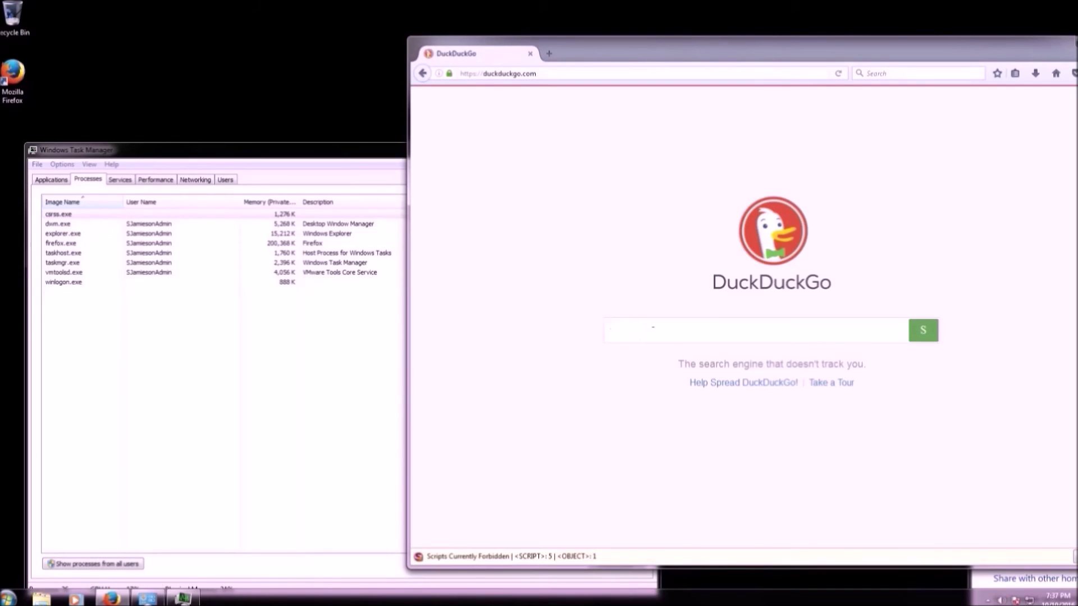
{"action": "type", "text": "what is dwm.exe"}
{"action": "key", "text": "Return"}
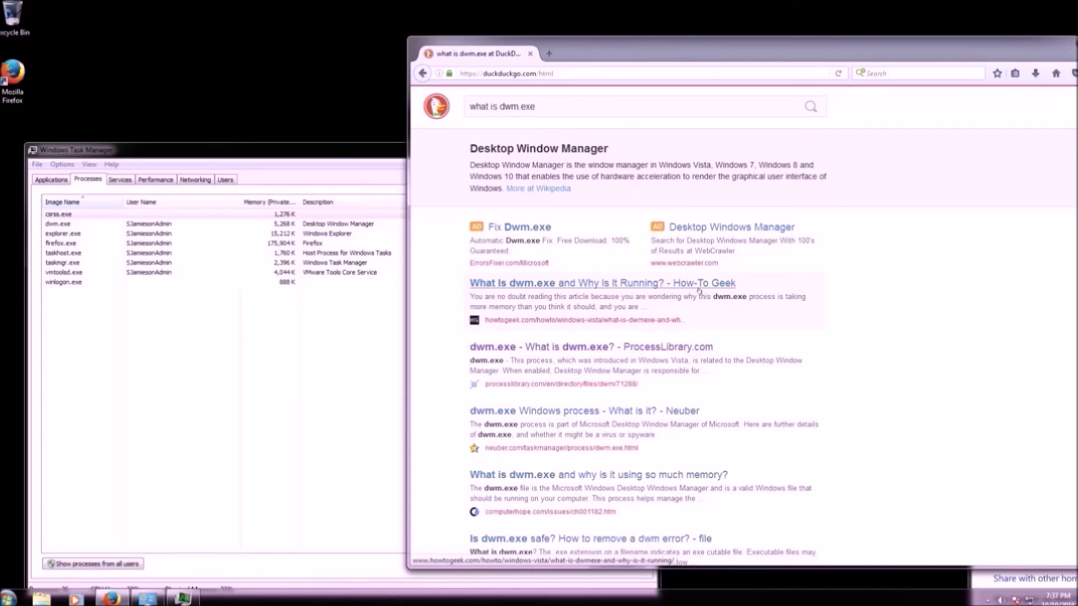
{"action": "left_click", "coordinate": [699, 289]}
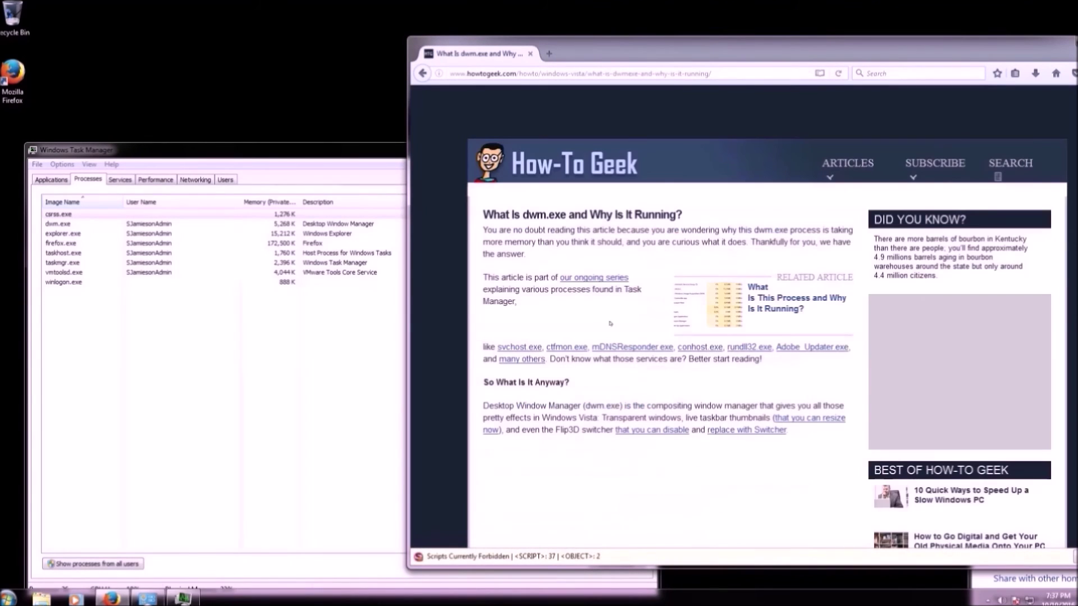
Read the How-To Geek article's explanation of dwm.exe, highlighting text in the section on turning the process off
{"action": "scroll", "coordinate": [588, 250], "scroll_direction": "down", "scroll_amount": 3}
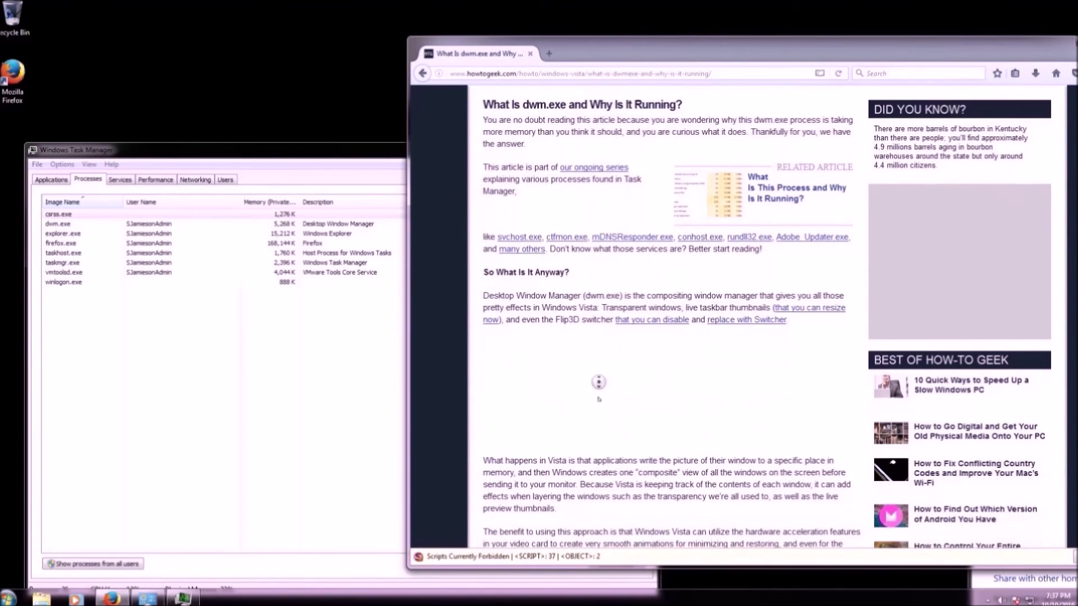
{"action": "scroll", "coordinate": [598, 382], "scroll_direction": "down", "scroll_amount": 20}
{"action": "scroll", "coordinate": [643, 145], "scroll_direction": "down", "scroll_amount": 10}
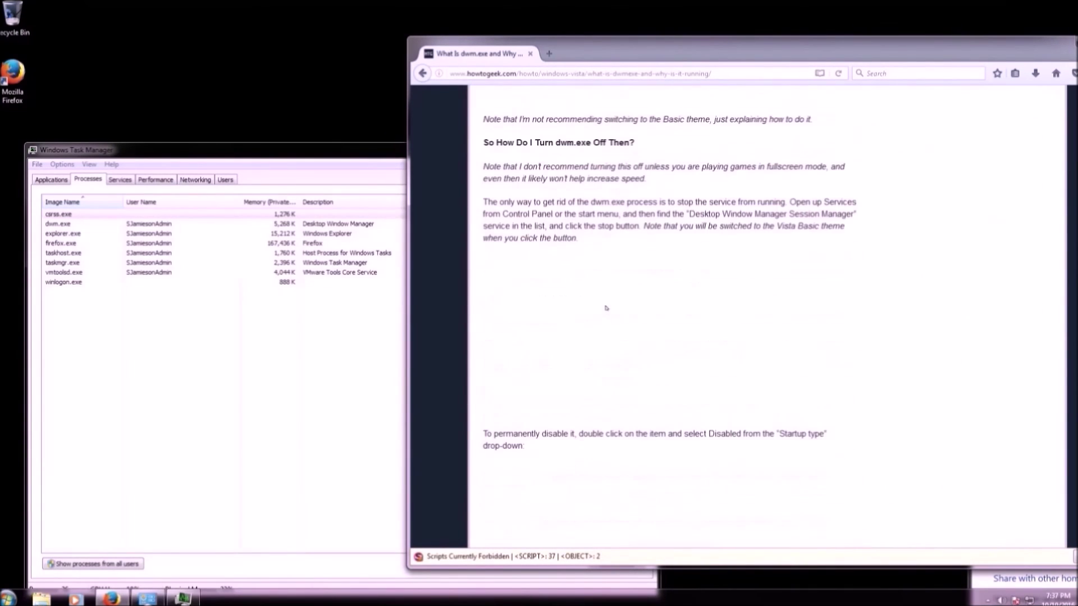
{"action": "left_click_drag", "start_coordinate": [583, 241], "coordinate": [564, 238]}
{"action": "triple_click", "coordinate": [508, 197]}
{"action": "double_click", "coordinate": [492, 167]}
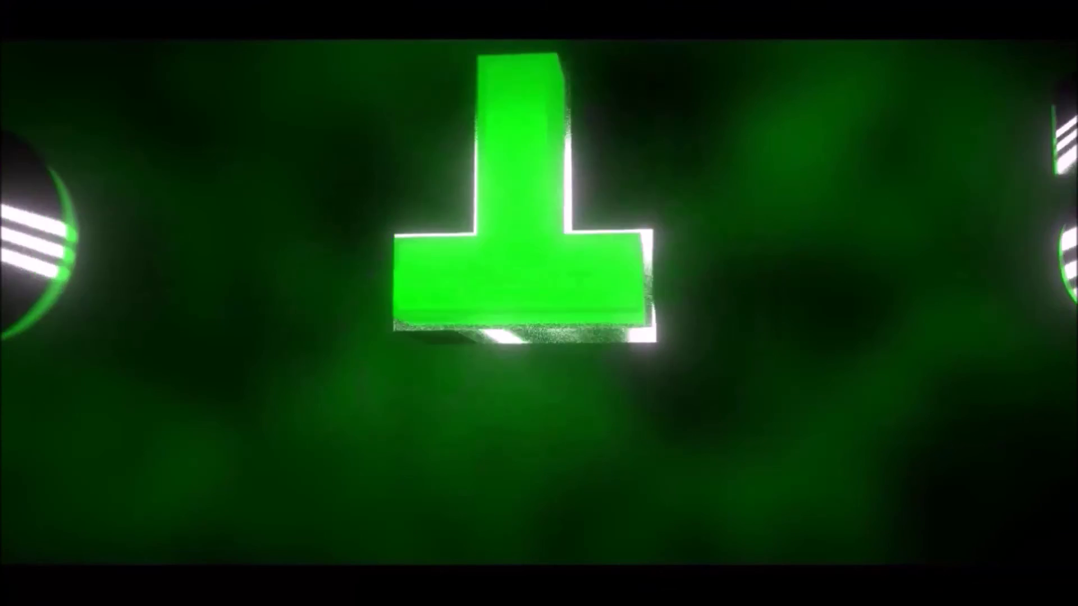